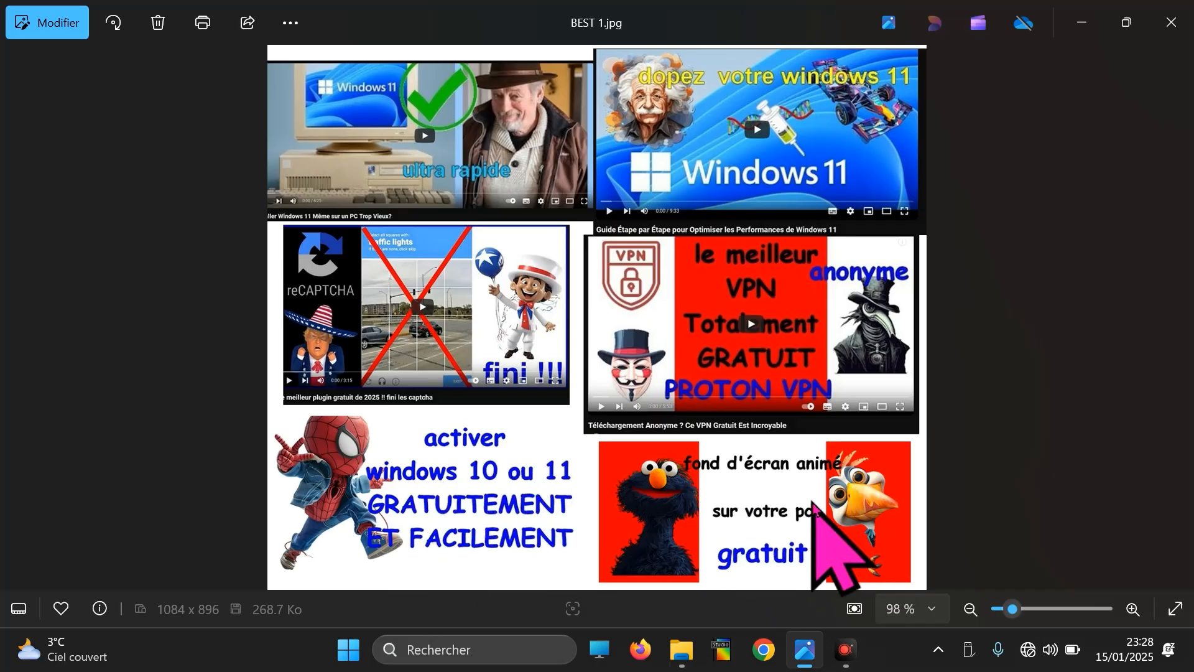
Show the desktop in place of the open image.
{"action": "key", "text": "super+d"}
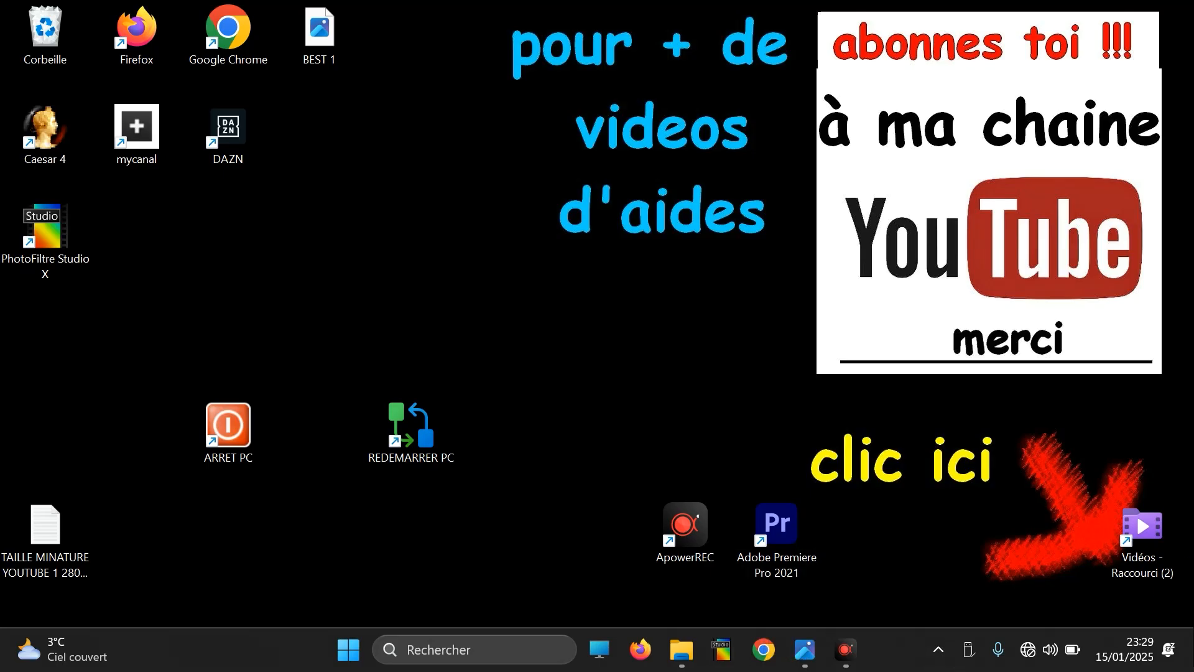
{"action": "double_click", "coordinate": [1169, 581]}
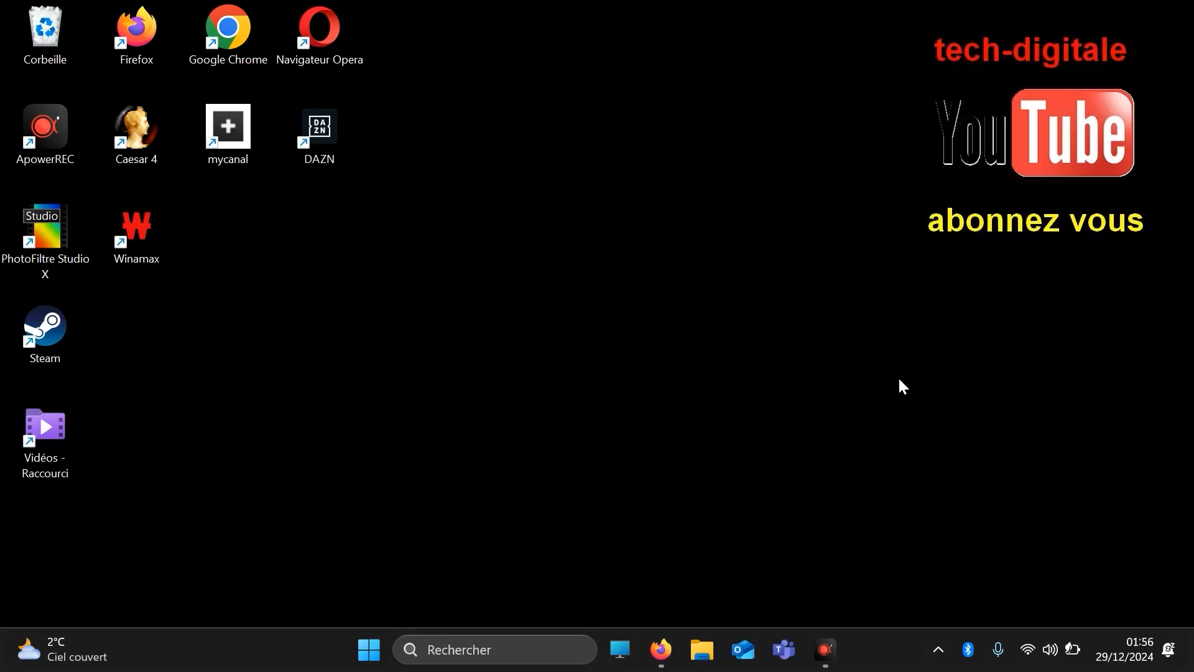
Find the Gestionnaire des tâches with a Windows search for "taches", open its startup applications list and maximize the window.
{"action": "left_click", "coordinate": [516, 647]}
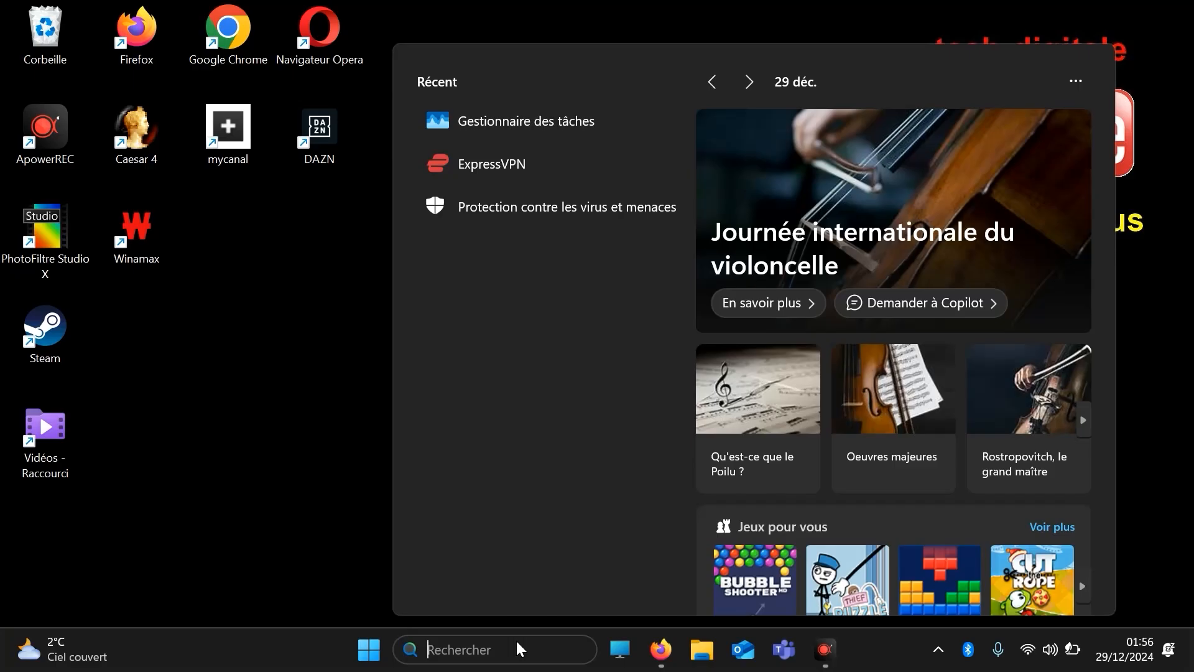
{"action": "type", "text": "ta"}
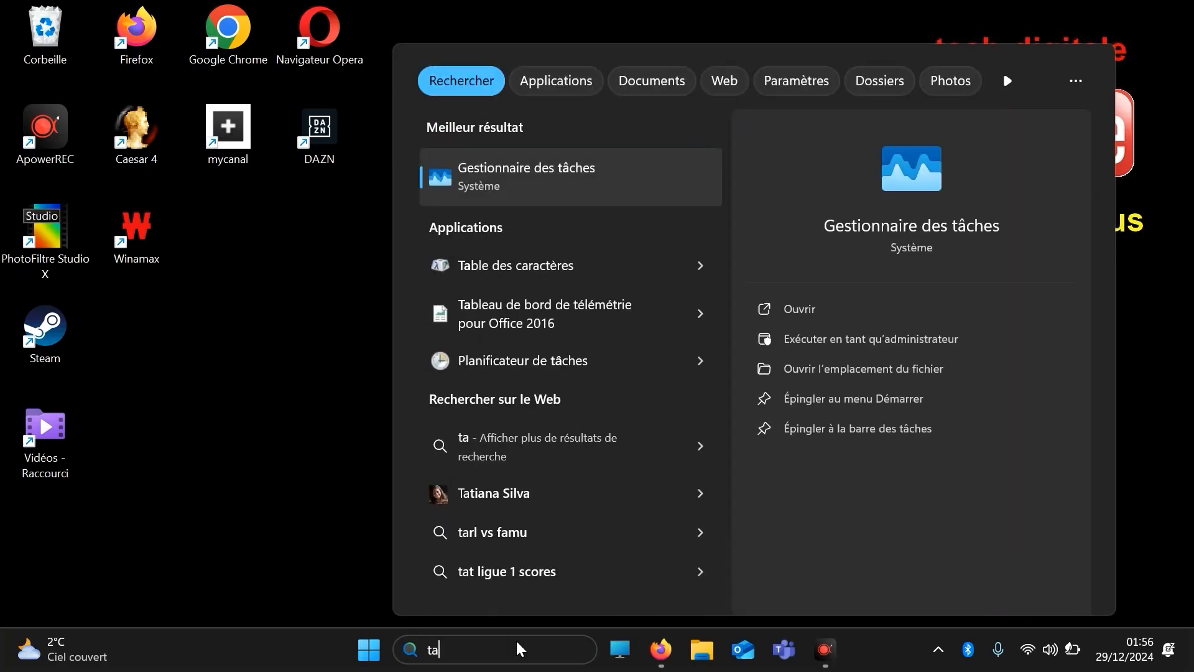
{"action": "type", "text": "ches"}
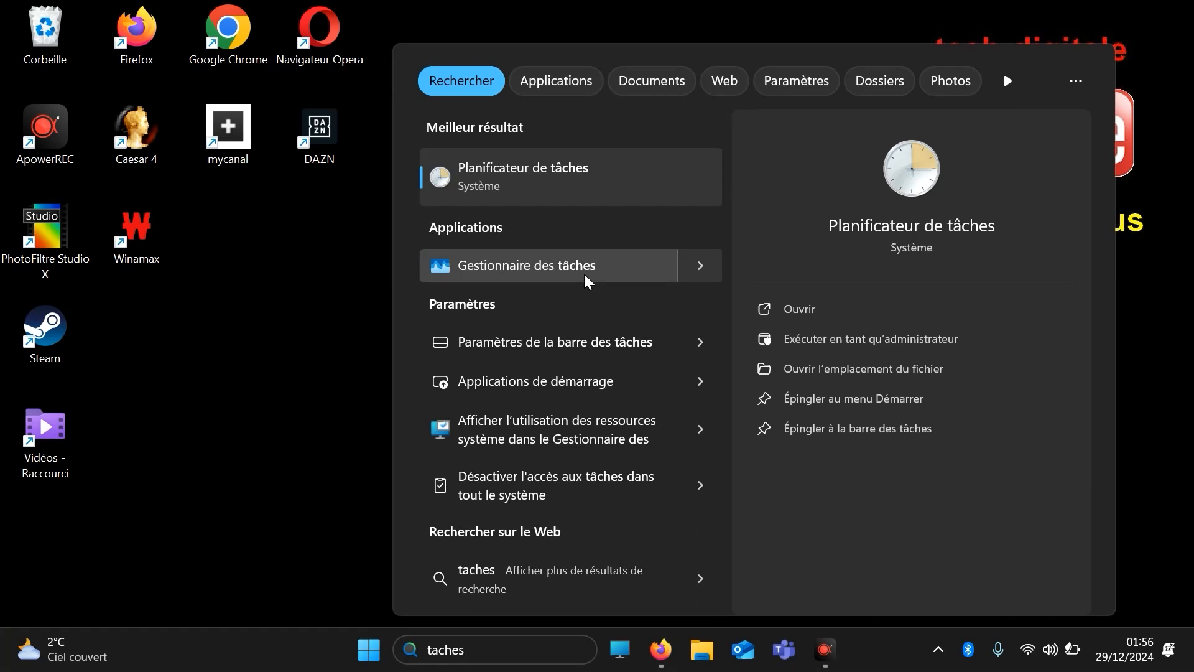
{"action": "left_click", "coordinate": [584, 274]}
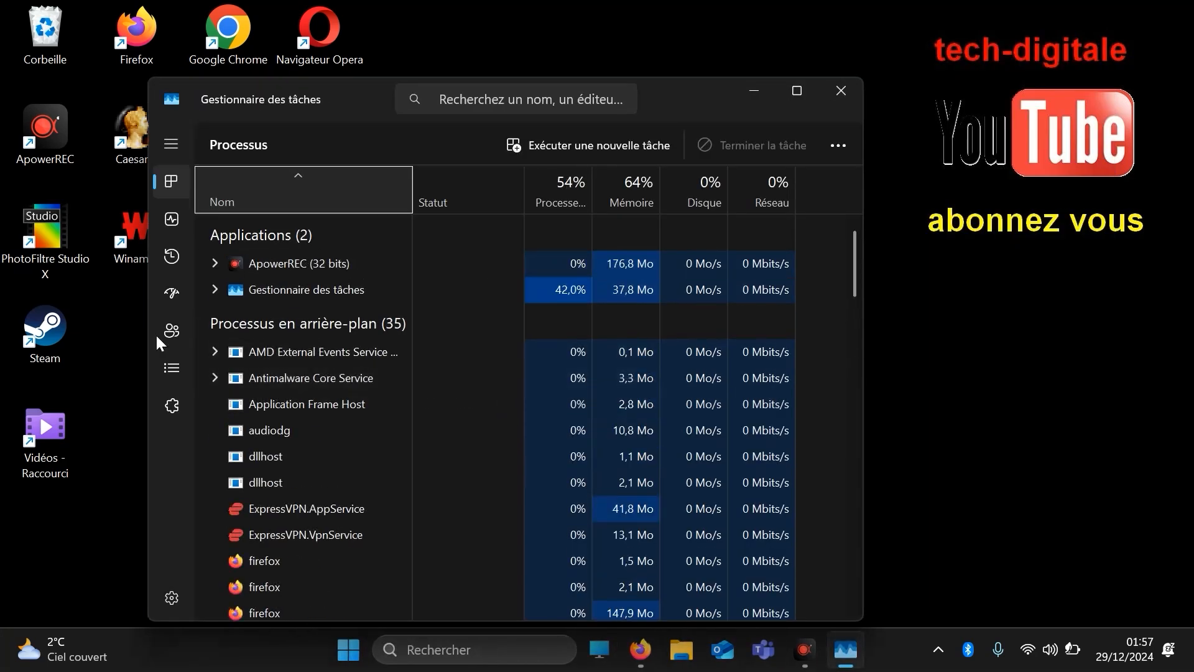
{"action": "left_click", "coordinate": [173, 295]}
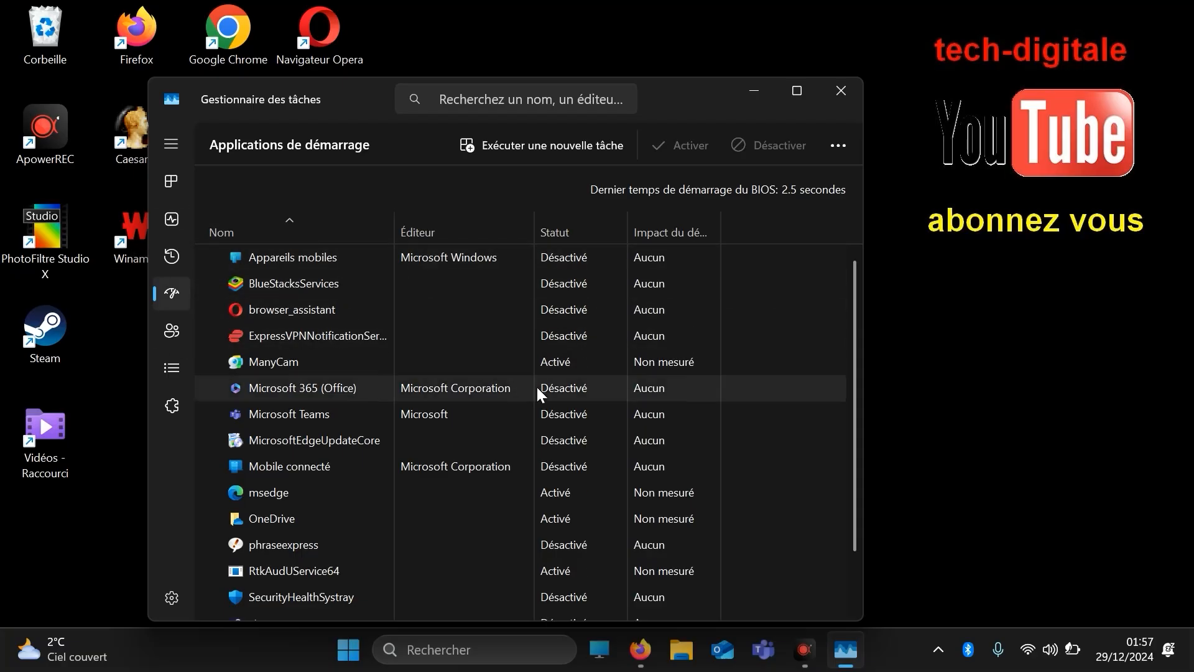
{"action": "left_click", "coordinate": [805, 93]}
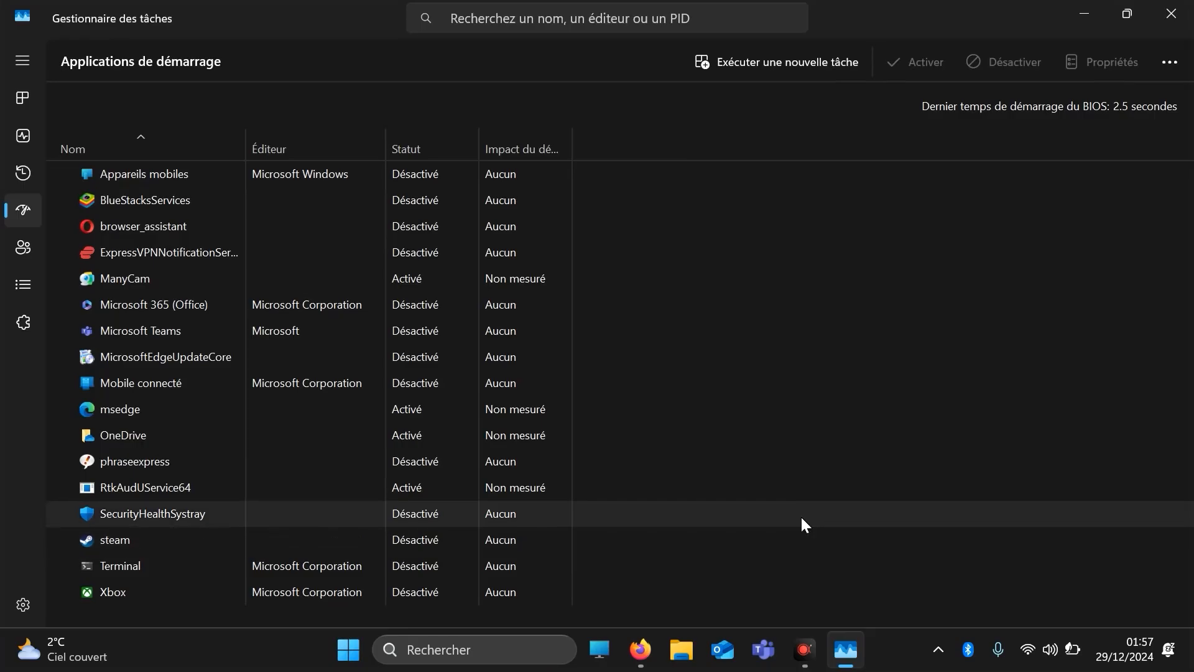
Sort the startup applications by status and disable RtkAudUService64, OneDrive, msedge and ManyCam.
{"action": "left_click", "coordinate": [413, 150]}
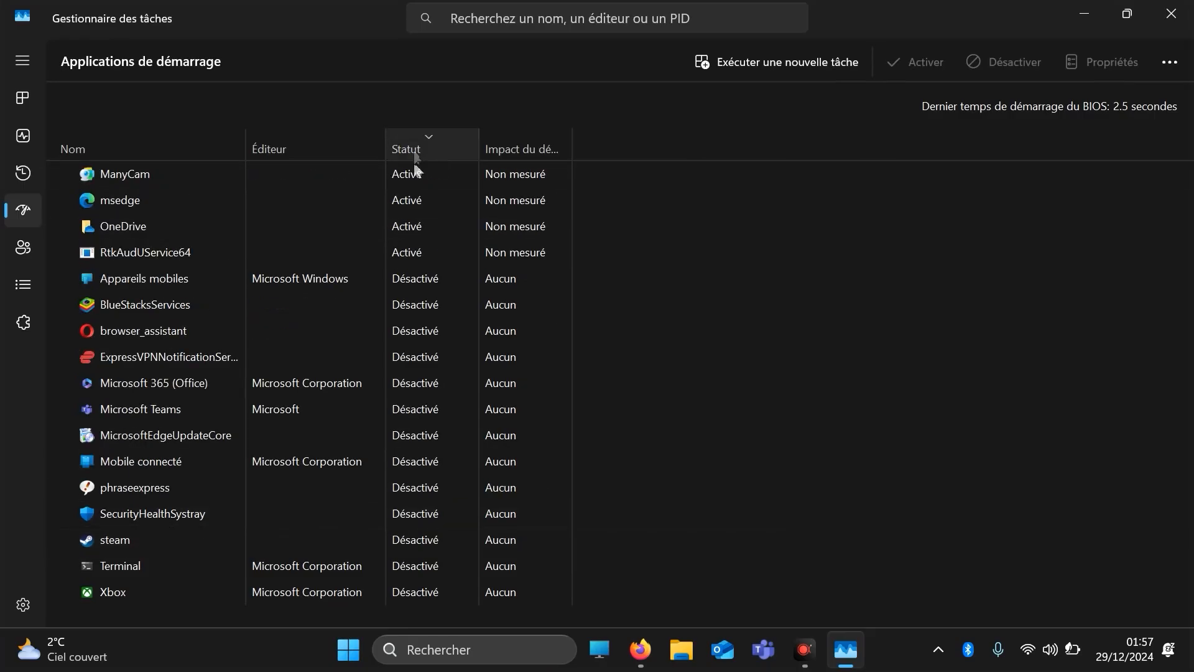
{"action": "left_click", "coordinate": [416, 252]}
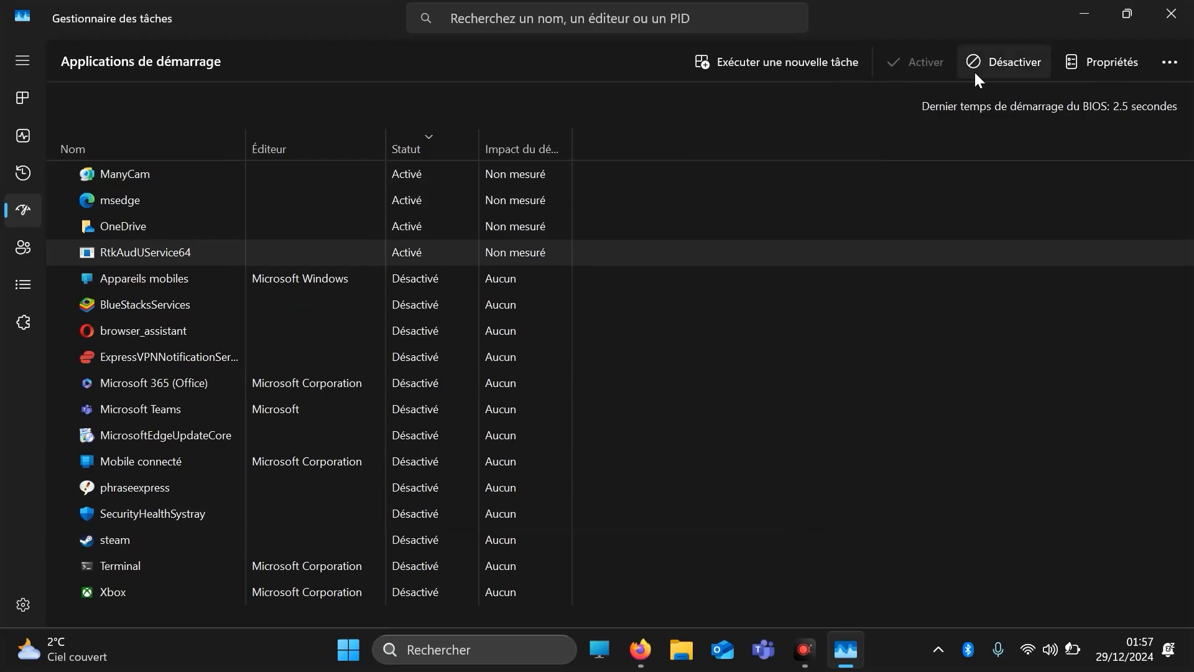
{"action": "left_click", "coordinate": [998, 61]}
{"action": "left_click", "coordinate": [475, 227]}
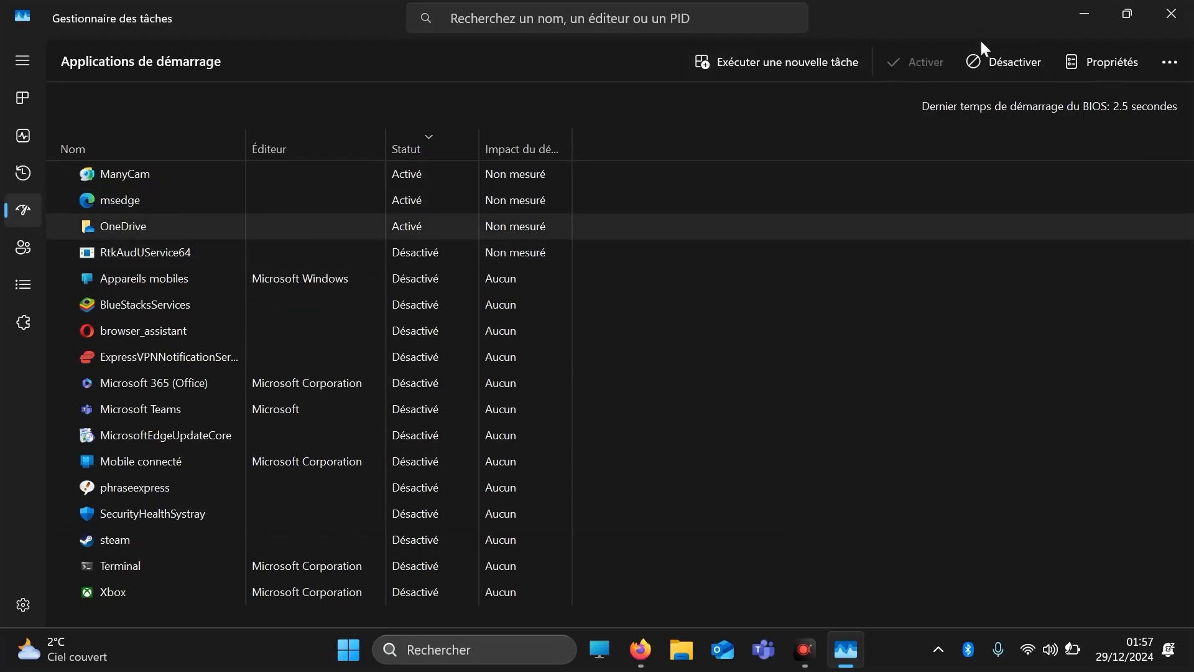
{"action": "left_click", "coordinate": [988, 57]}
{"action": "left_click", "coordinate": [419, 202]}
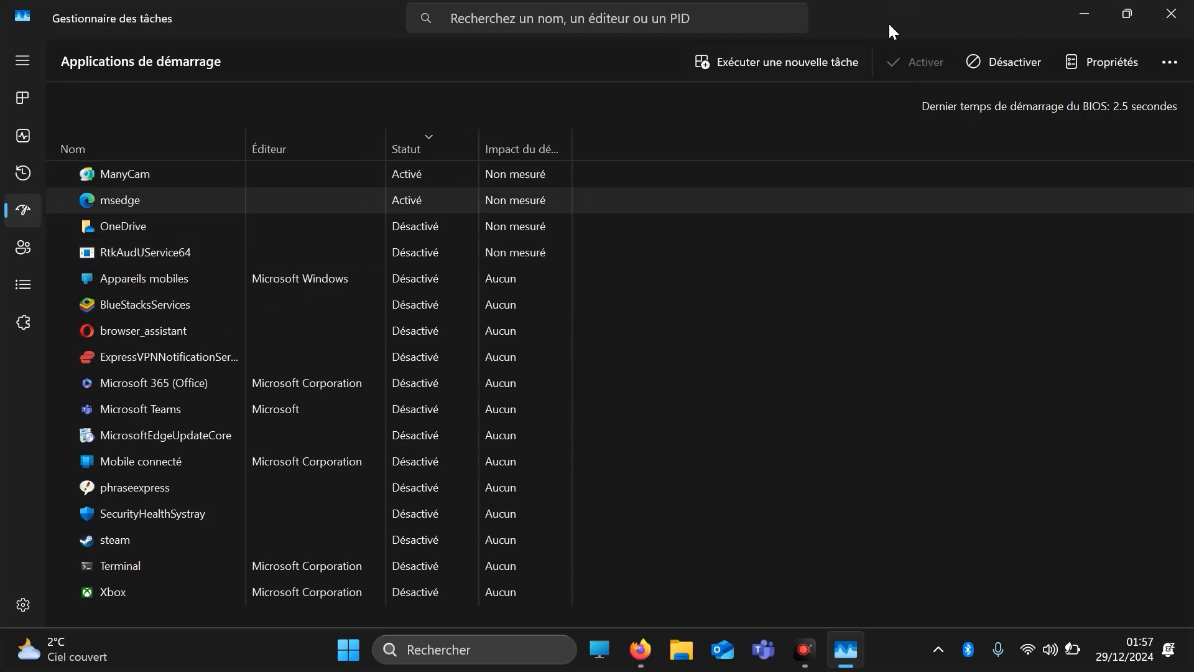
{"action": "left_click", "coordinate": [987, 57]}
{"action": "left_click", "coordinate": [422, 171]}
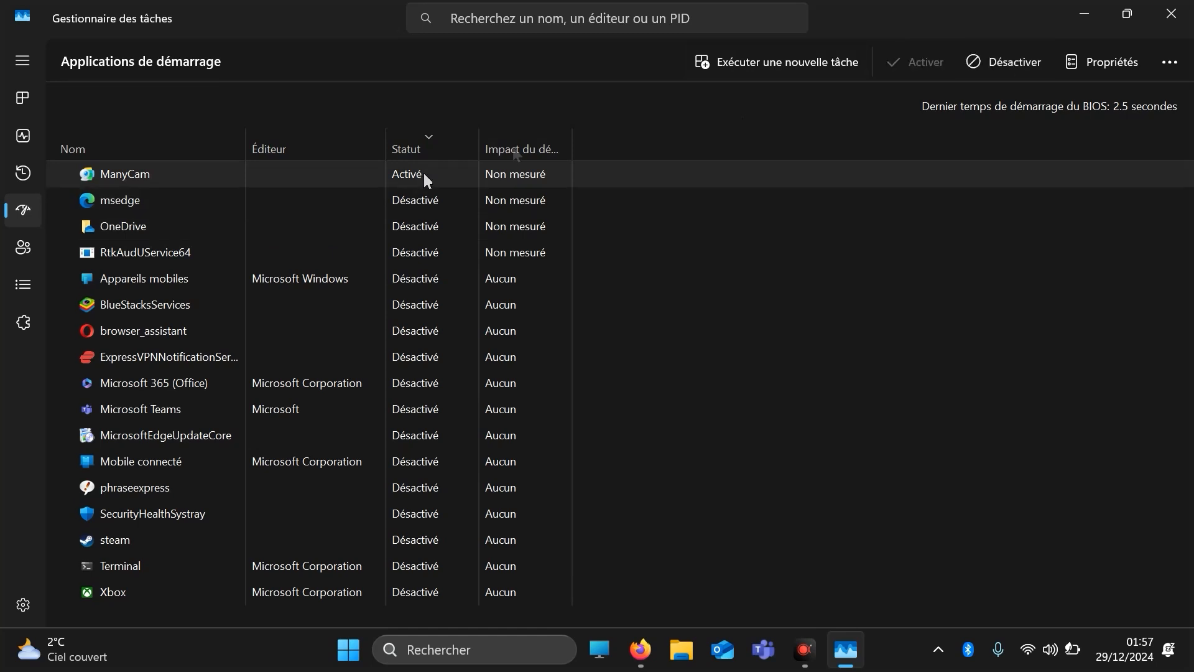
{"action": "left_click", "coordinate": [1003, 65]}
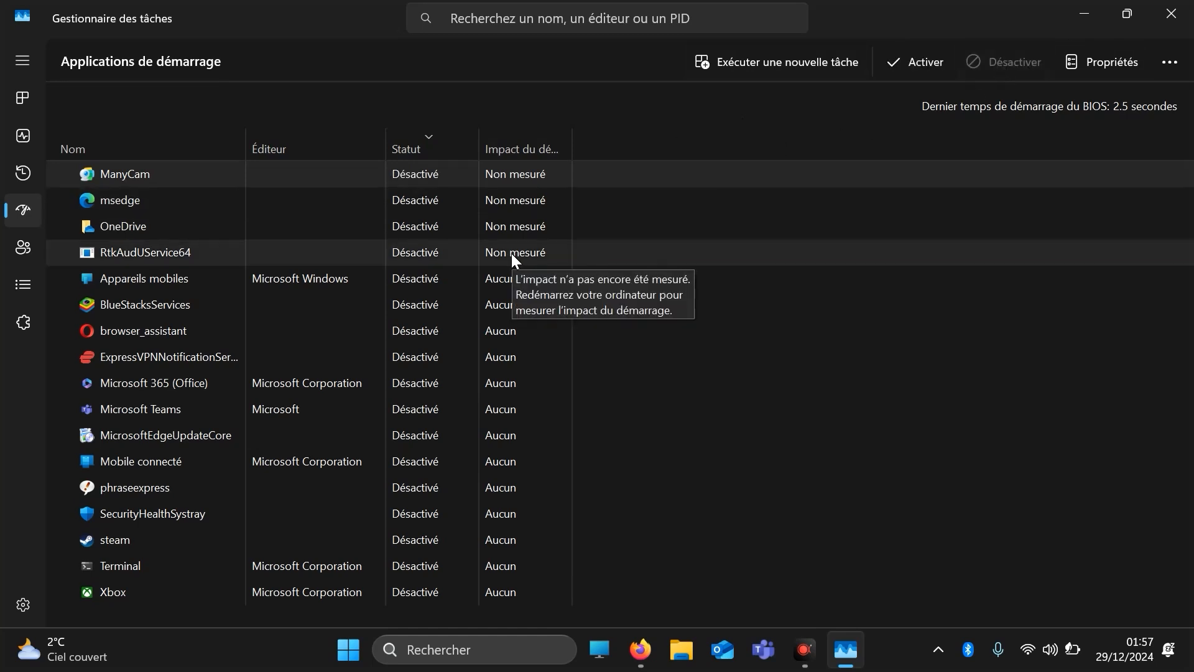
Enable SecurityHealthSystray and RtkAudUService64 at startup, and close the Gestionnaire des tâches.
{"action": "left_click", "coordinate": [453, 512]}
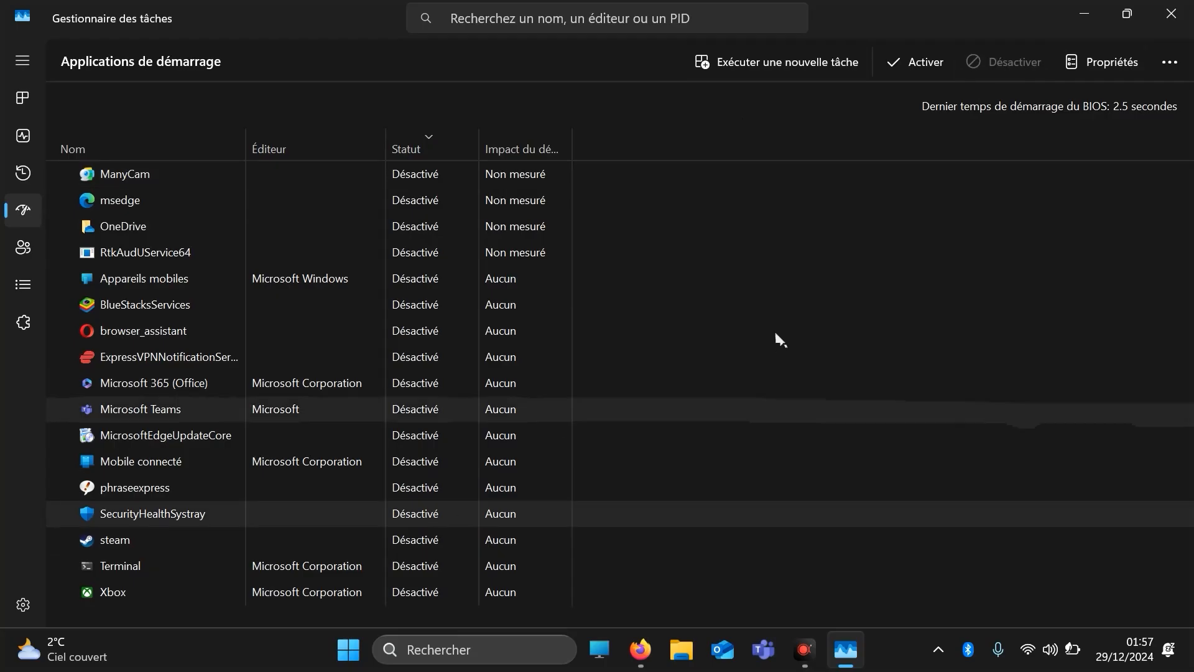
{"action": "left_click", "coordinate": [932, 63]}
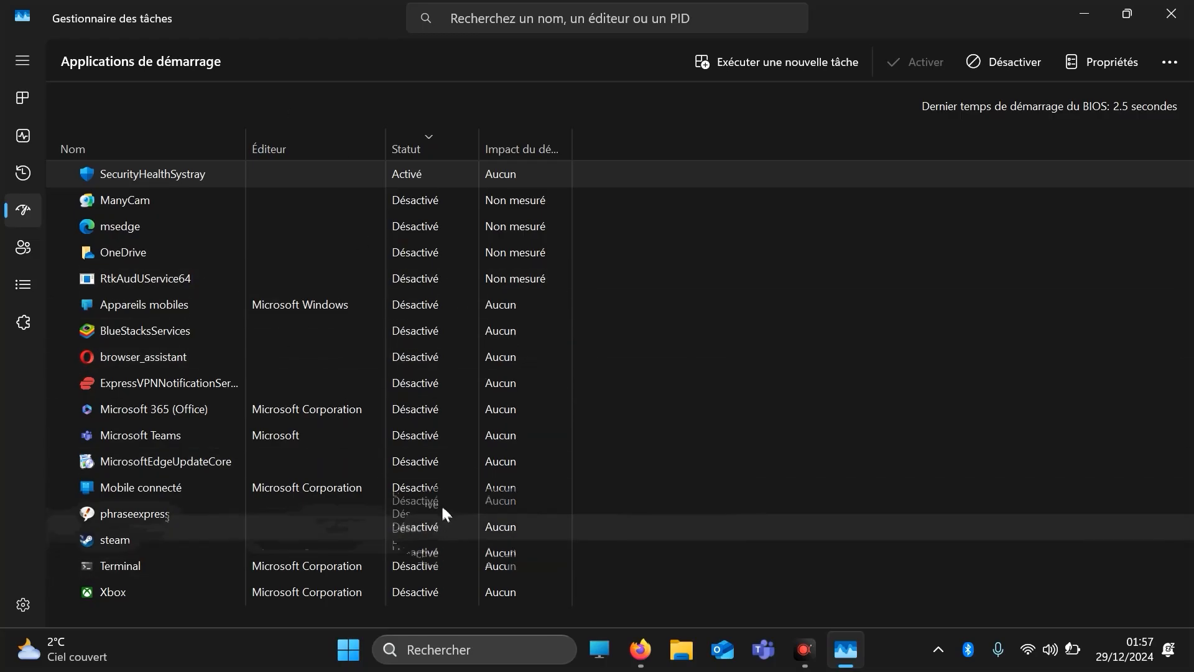
{"action": "left_click", "coordinate": [418, 267]}
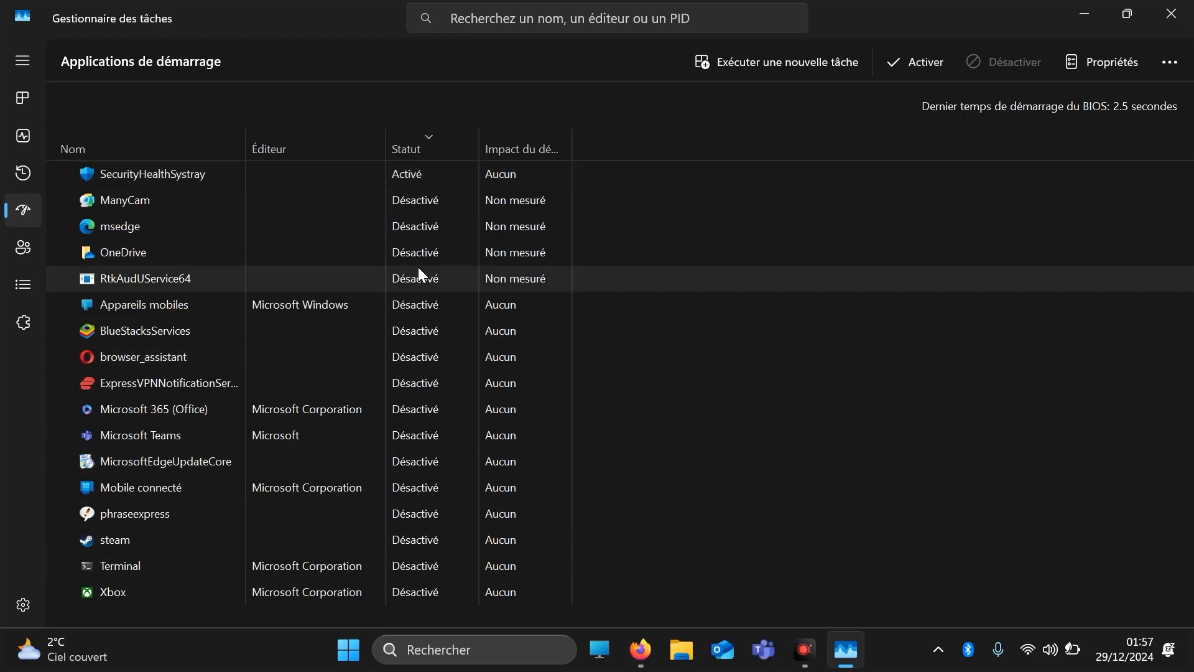
{"action": "left_click", "coordinate": [913, 61]}
{"action": "left_click", "coordinate": [1171, 13]}
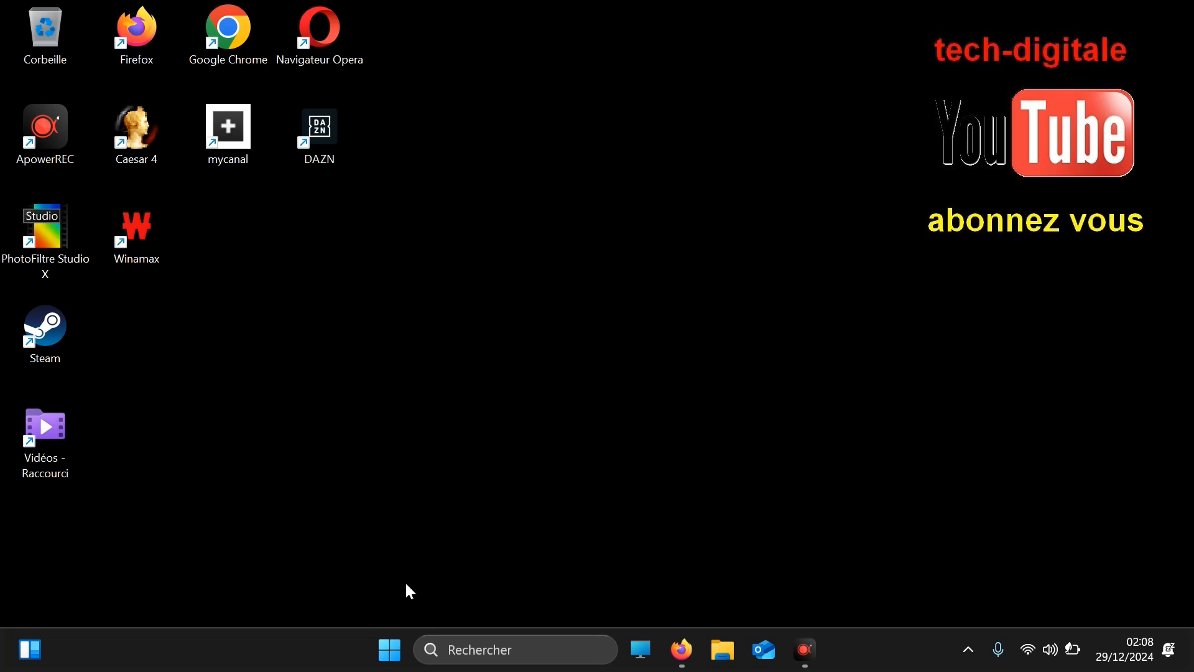
Search Windows for "perfomance" and open the settings for adjusting the appearance and performance of Windows.
{"action": "left_click", "coordinate": [457, 650]}
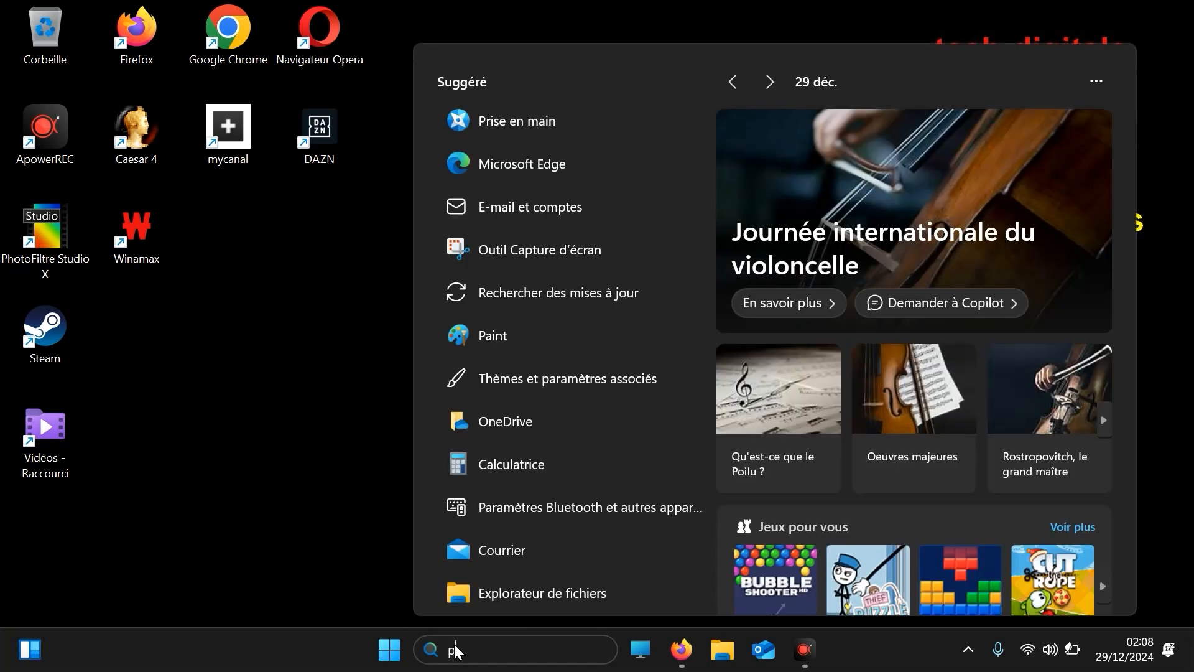
{"action": "type", "text": "perfom"}
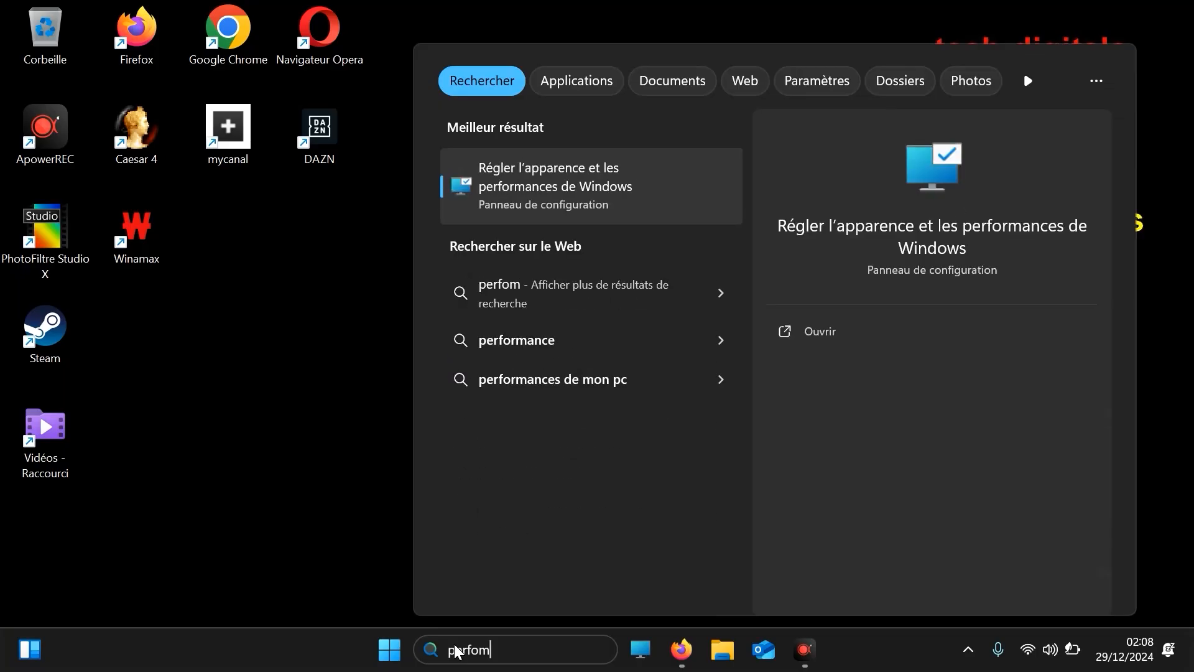
{"action": "type", "text": "ance"}
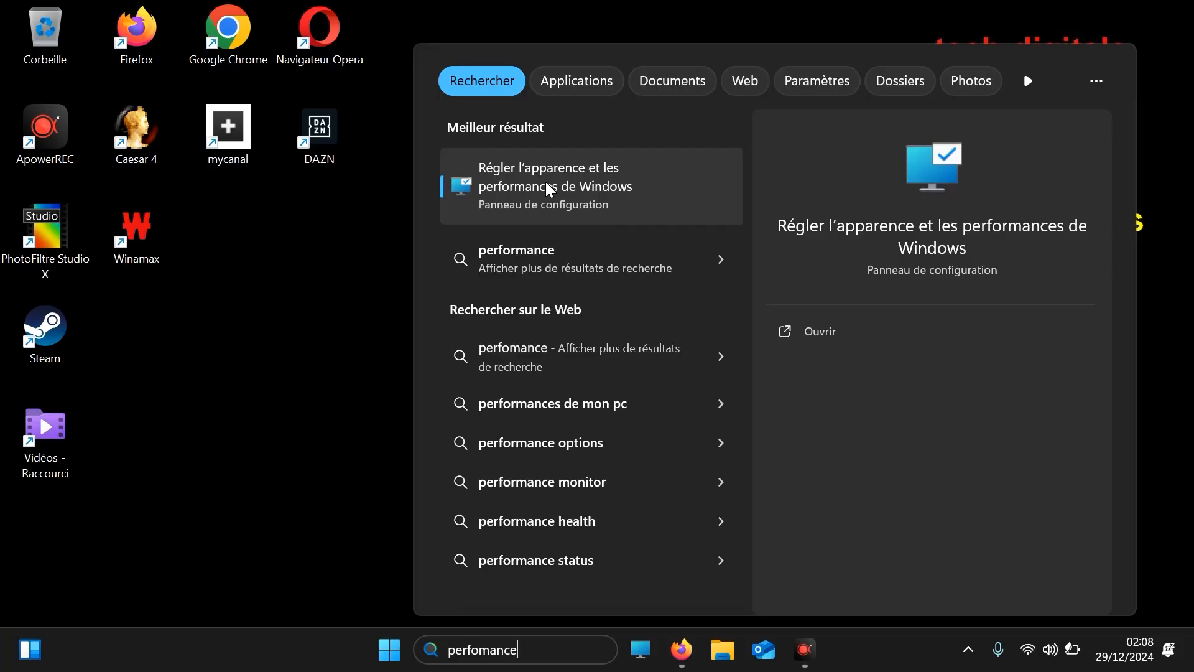
{"action": "left_click", "coordinate": [547, 186]}
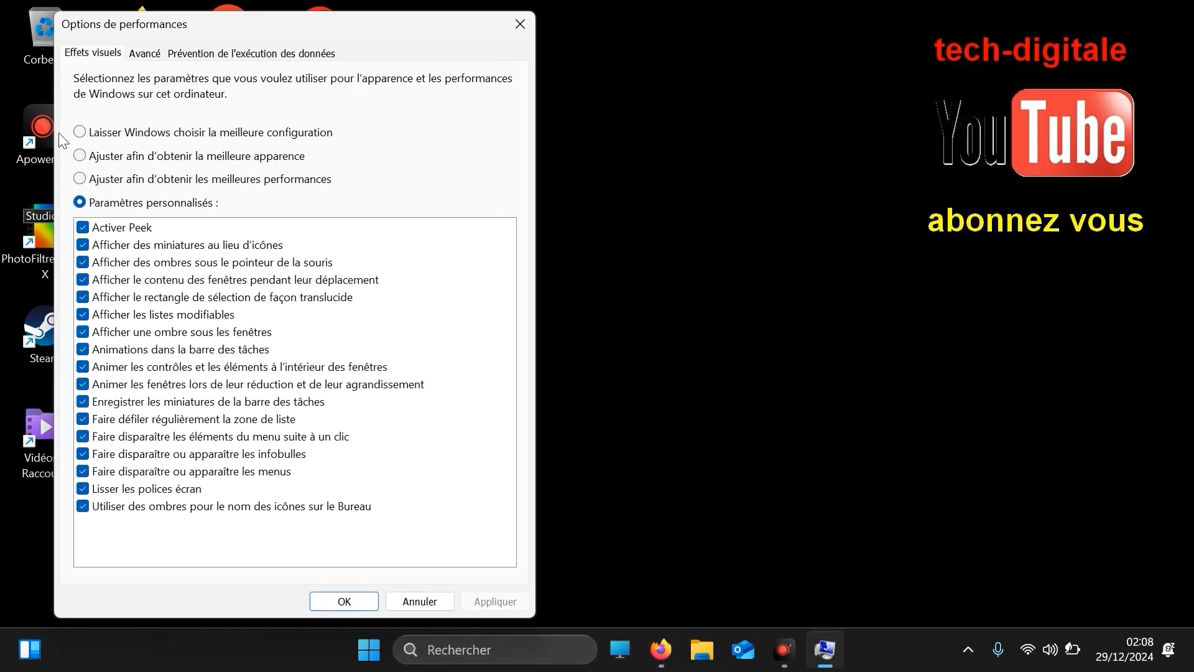
Turn off every custom visual effect except "Lisser les polices écran" and apply the performance options.
{"action": "left_click", "coordinate": [157, 507]}
{"action": "left_click", "coordinate": [152, 488]}
{"action": "left_click", "coordinate": [154, 470]}
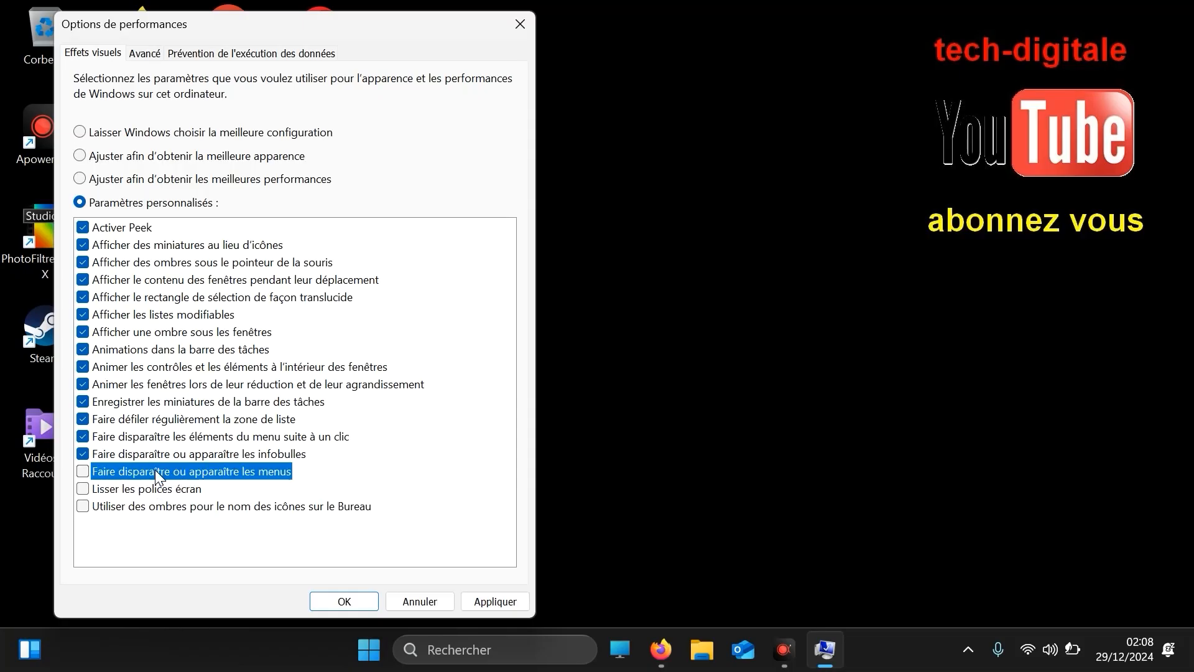
{"action": "left_click", "coordinate": [155, 451]}
{"action": "left_click", "coordinate": [155, 436]}
{"action": "left_click", "coordinate": [156, 419]}
{"action": "left_click", "coordinate": [159, 402]}
{"action": "left_click", "coordinate": [159, 385]}
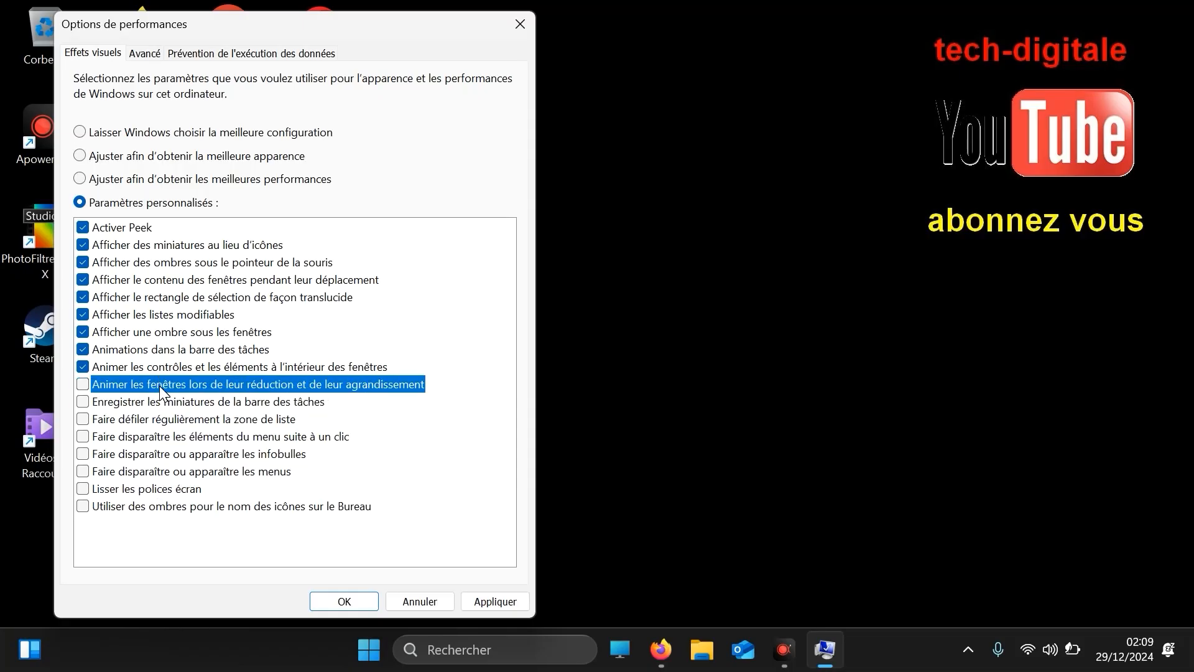
{"action": "left_click", "coordinate": [163, 364]}
{"action": "left_click", "coordinate": [158, 349]}
{"action": "left_click", "coordinate": [159, 333]}
{"action": "left_click", "coordinate": [152, 310]}
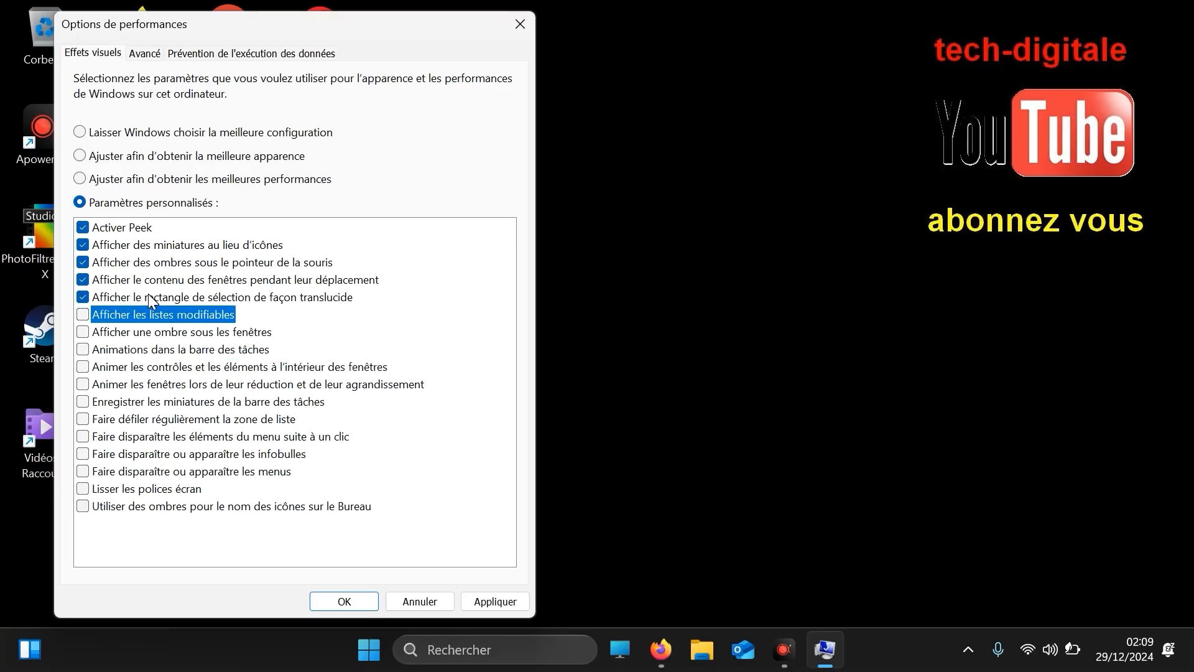
{"action": "left_click", "coordinate": [148, 295]}
{"action": "left_click", "coordinate": [147, 280]}
{"action": "left_click", "coordinate": [145, 261]}
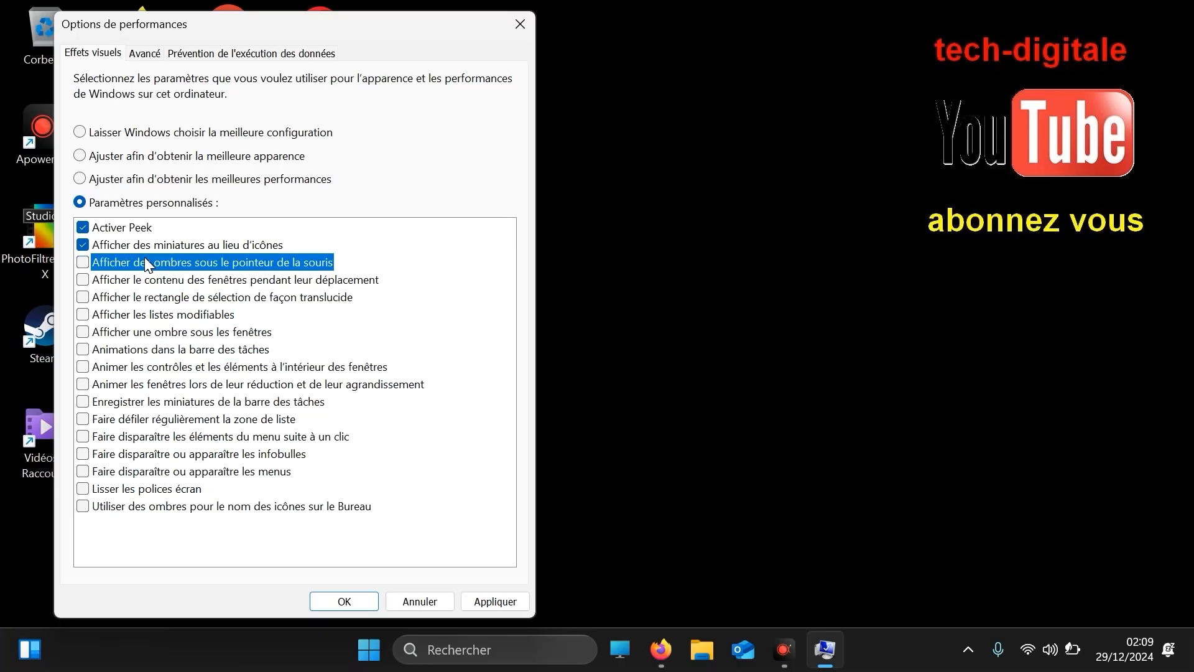
{"action": "left_click", "coordinate": [136, 244]}
{"action": "left_click", "coordinate": [128, 225]}
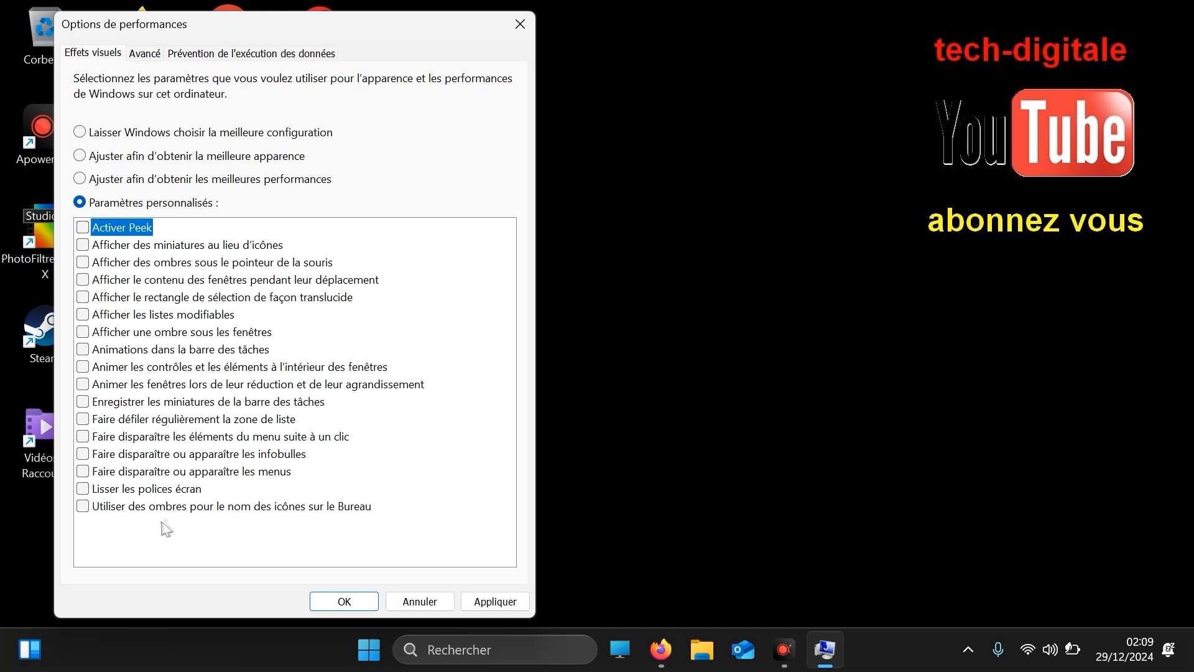
{"action": "left_click", "coordinate": [85, 488]}
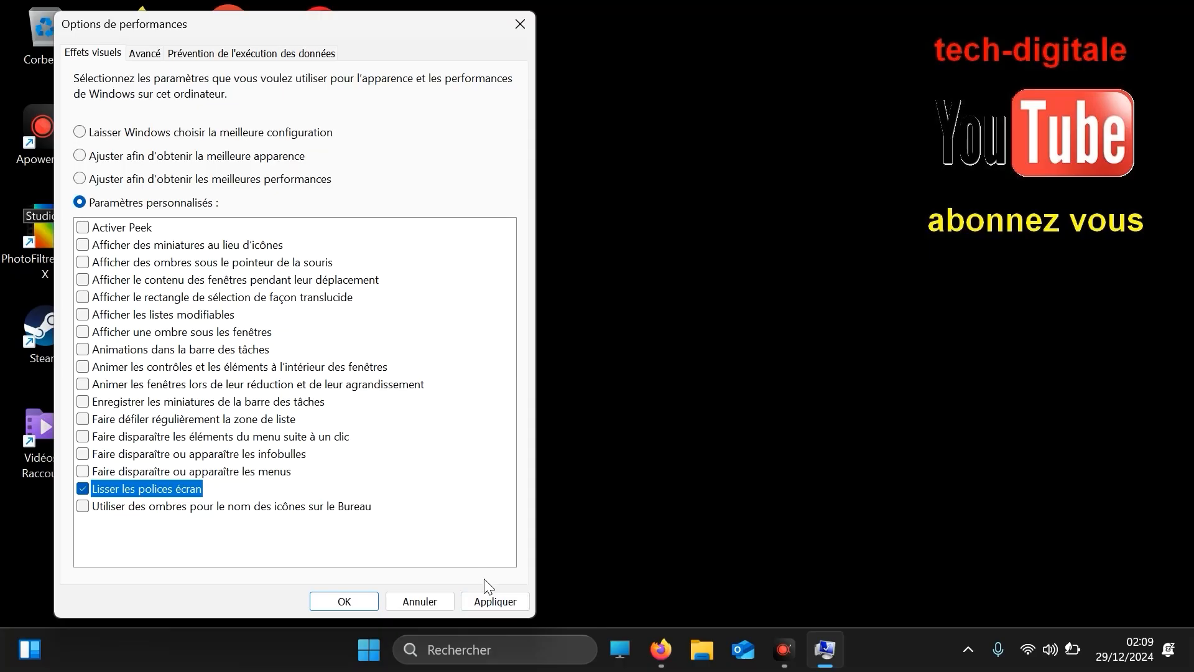
{"action": "left_click", "coordinate": [493, 601]}
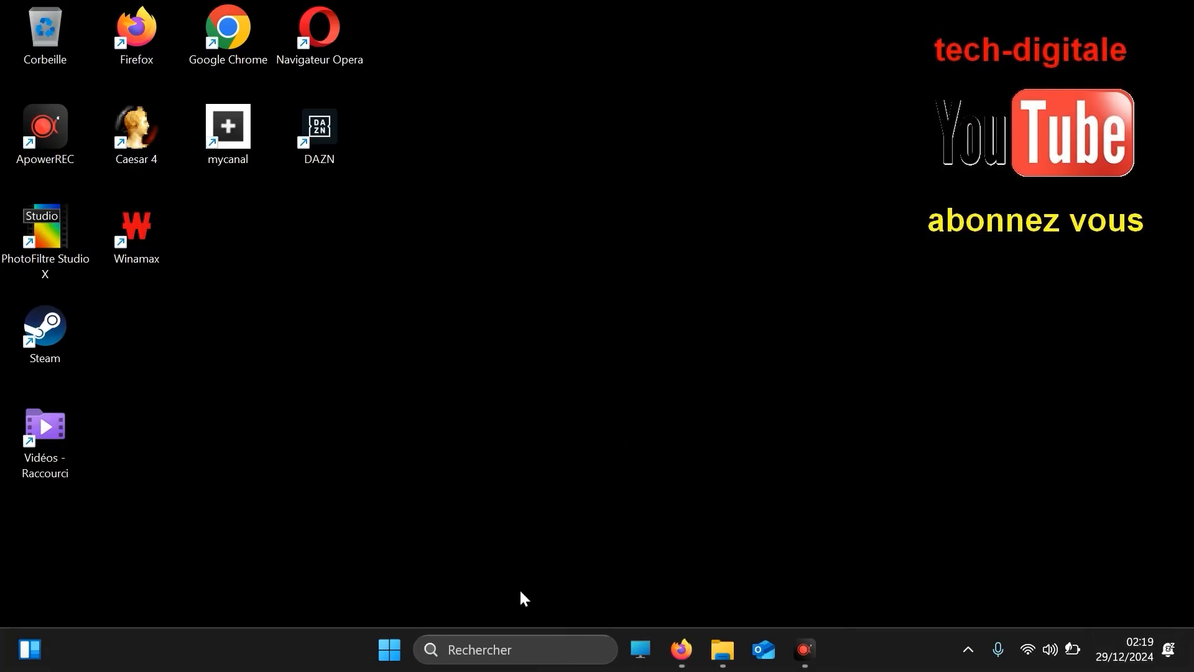
Search Windows for "graphique" and open the Paramètres graphiques page.
{"action": "left_click", "coordinate": [494, 649]}
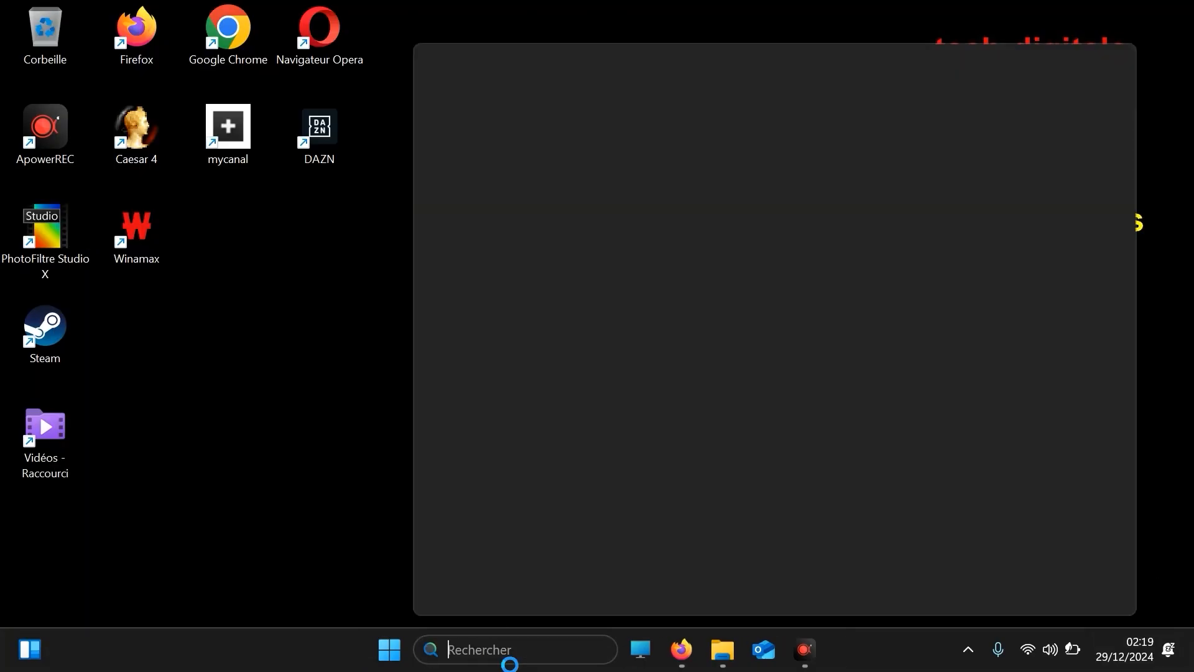
{"action": "type", "text": "gra"}
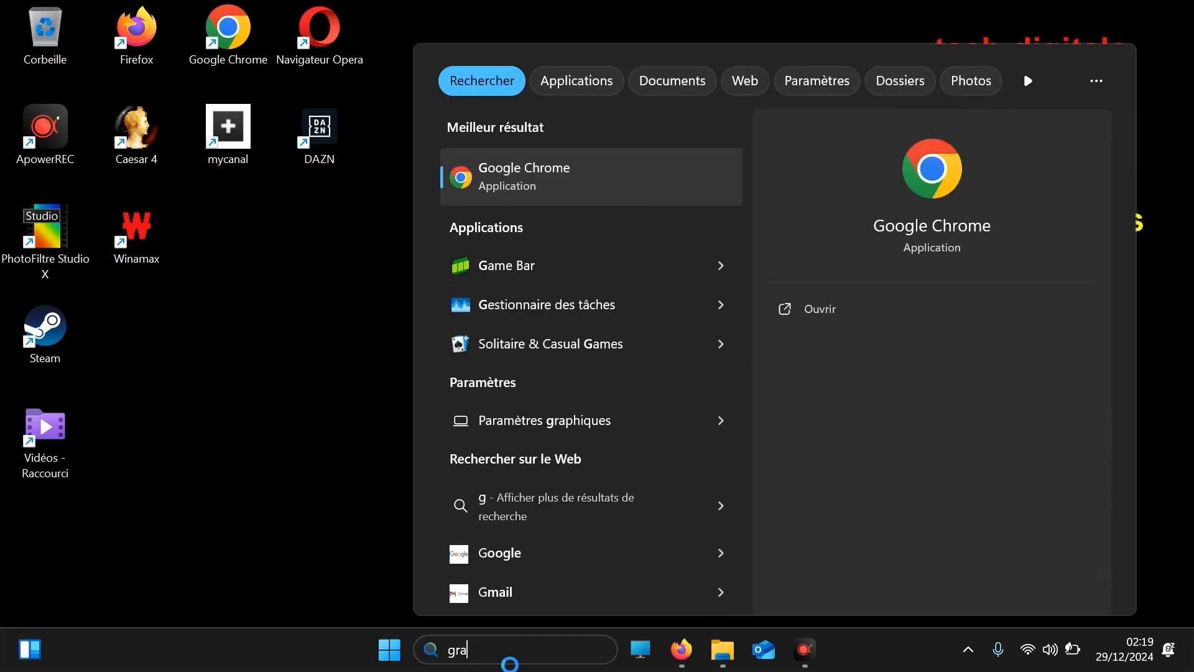
{"action": "type", "text": "phique"}
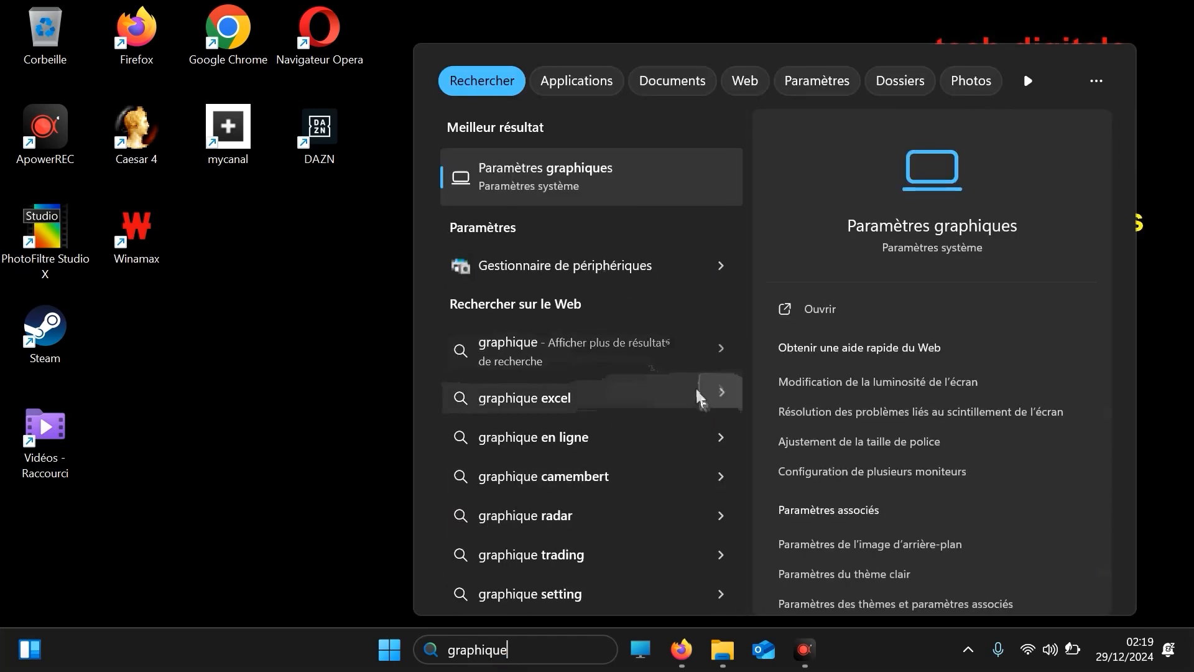
{"action": "left_click", "coordinate": [560, 180]}
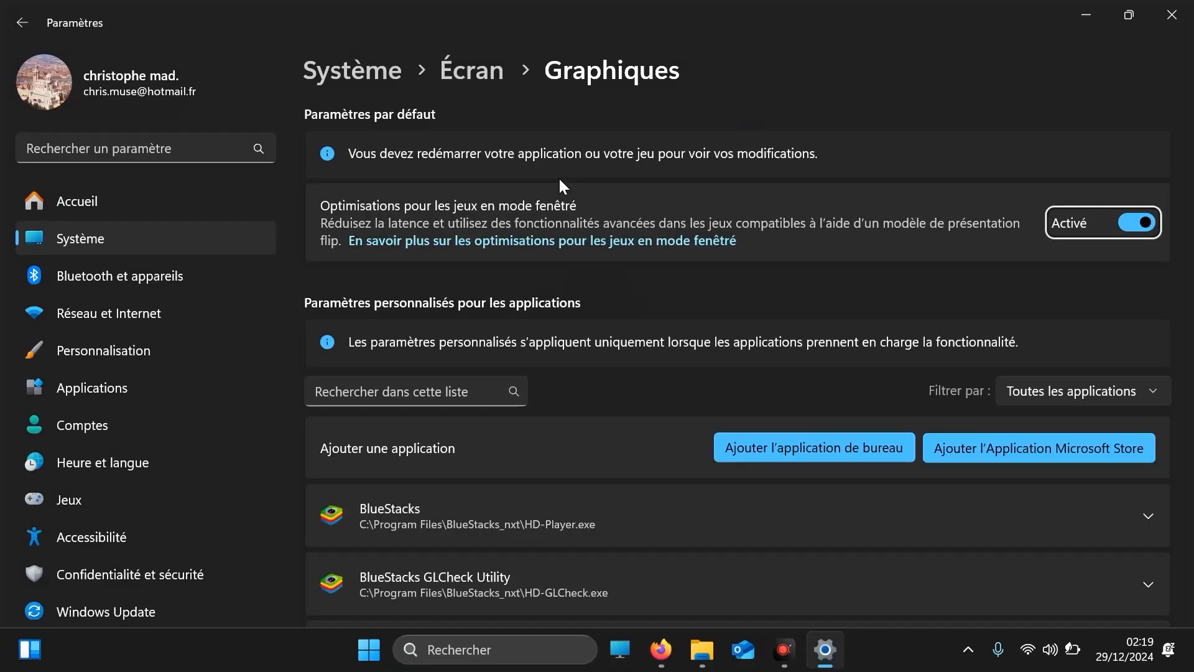
Set Microsoft Excel's GPU preference to "Hautes performances (AMD Radeon(TM) Vega 8 Graphics)".
{"action": "mouse_move", "coordinate": [1188, 208]}
{"action": "left_mouse_down"}
{"action": "mouse_move", "coordinate": [1189, 515]}
{"action": "mouse_move", "coordinate": [1191, 383]}
{"action": "left_mouse_up"}
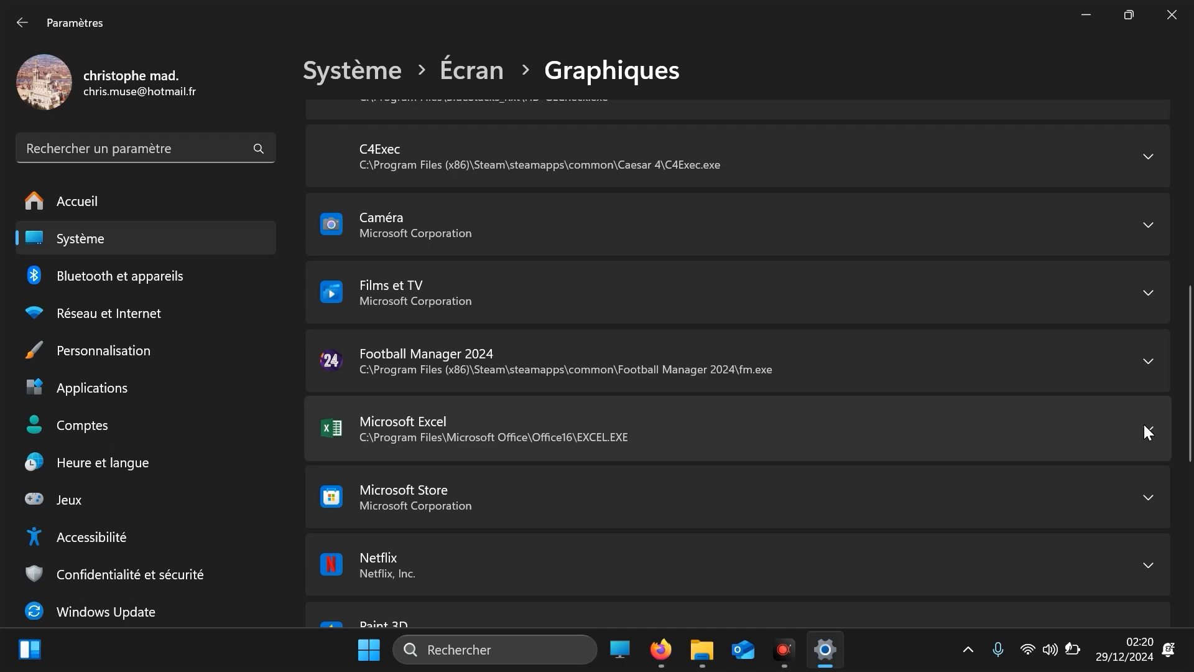
{"action": "left_click", "coordinate": [1146, 431]}
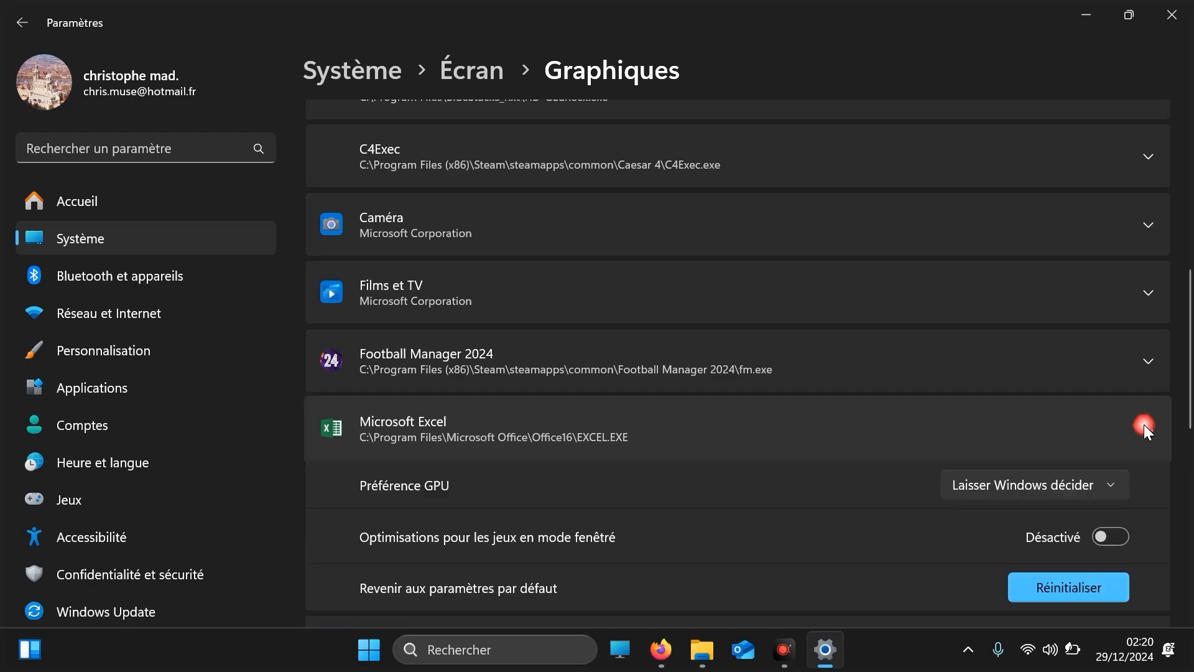
{"action": "left_click", "coordinate": [1050, 487]}
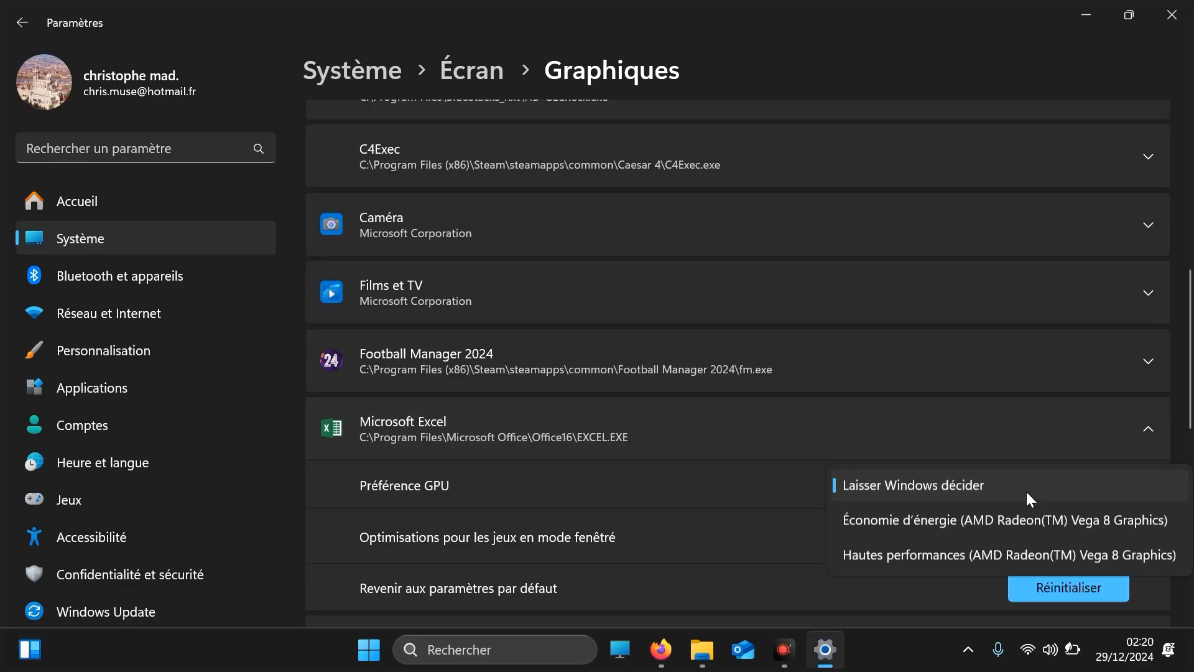
{"action": "left_click", "coordinate": [1004, 554]}
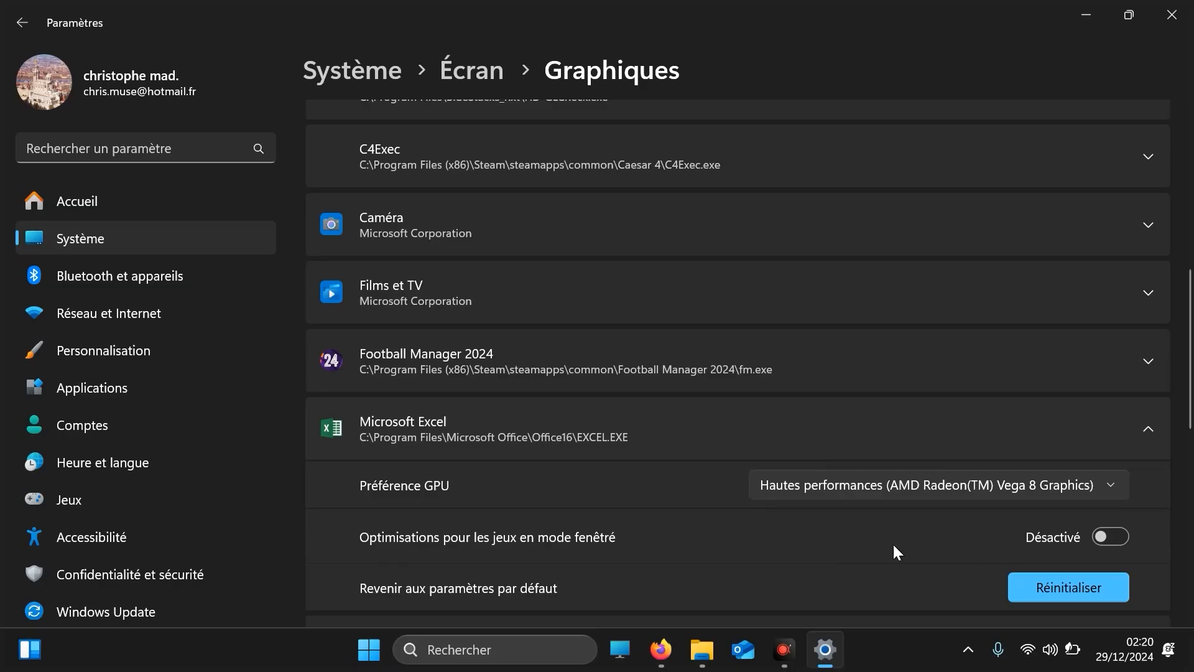
Start adding a desktop application to the custom graphics settings and browse to the root folder of the local disk.
{"action": "left_click_drag", "start_coordinate": [1190, 379], "coordinate": [1189, 194]}
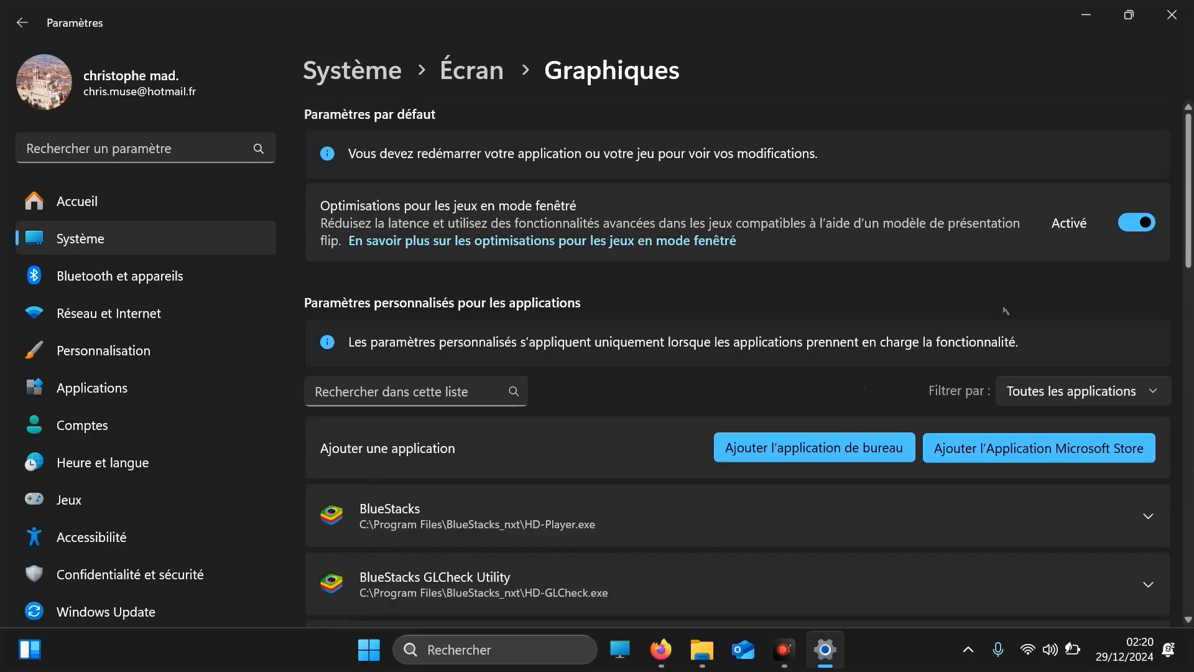
{"action": "left_click", "coordinate": [793, 454]}
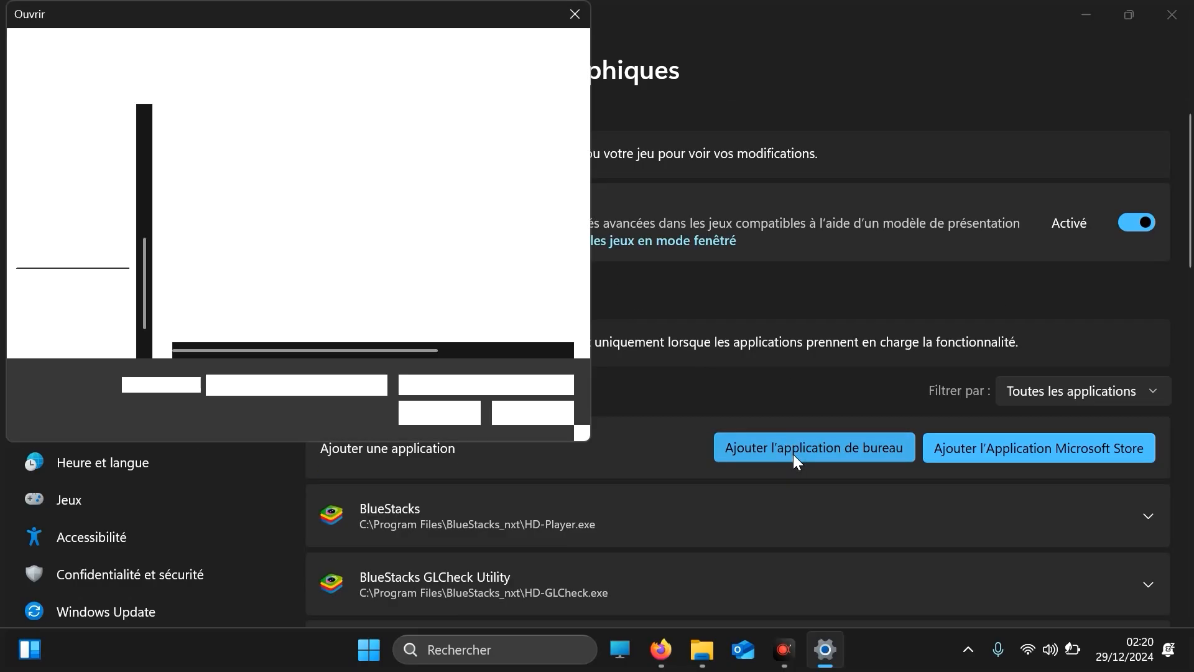
{"action": "left_click_drag", "start_coordinate": [583, 135], "coordinate": [585, 101]}
{"action": "left_click", "coordinate": [184, 51]}
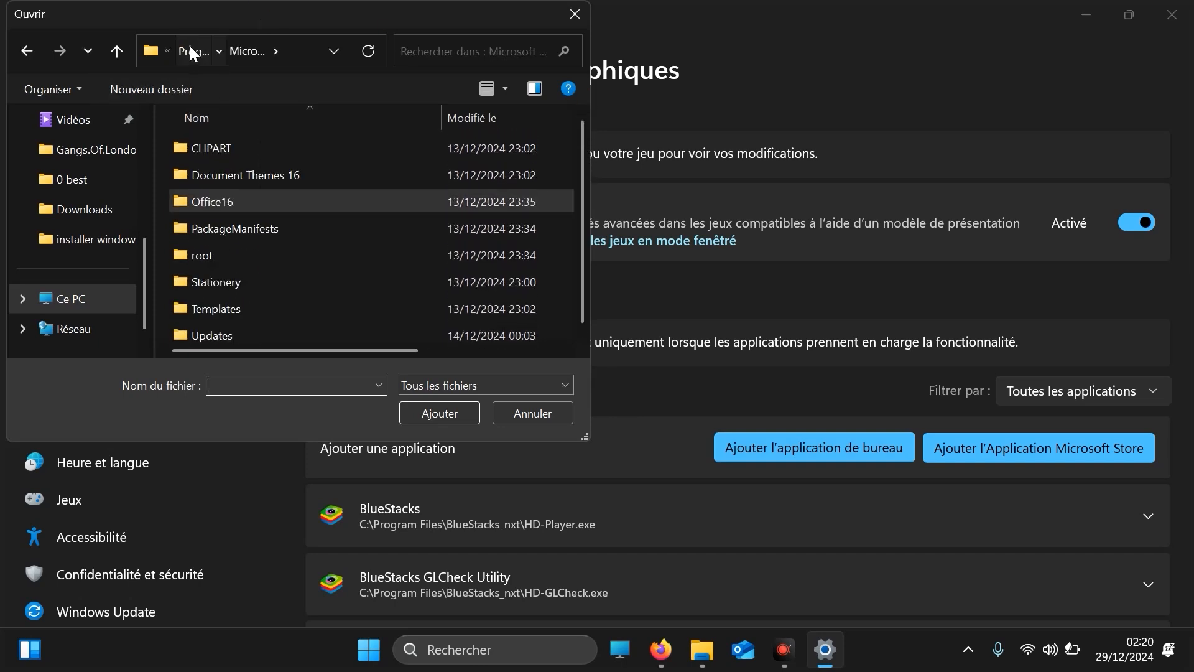
{"action": "left_click", "coordinate": [189, 46]}
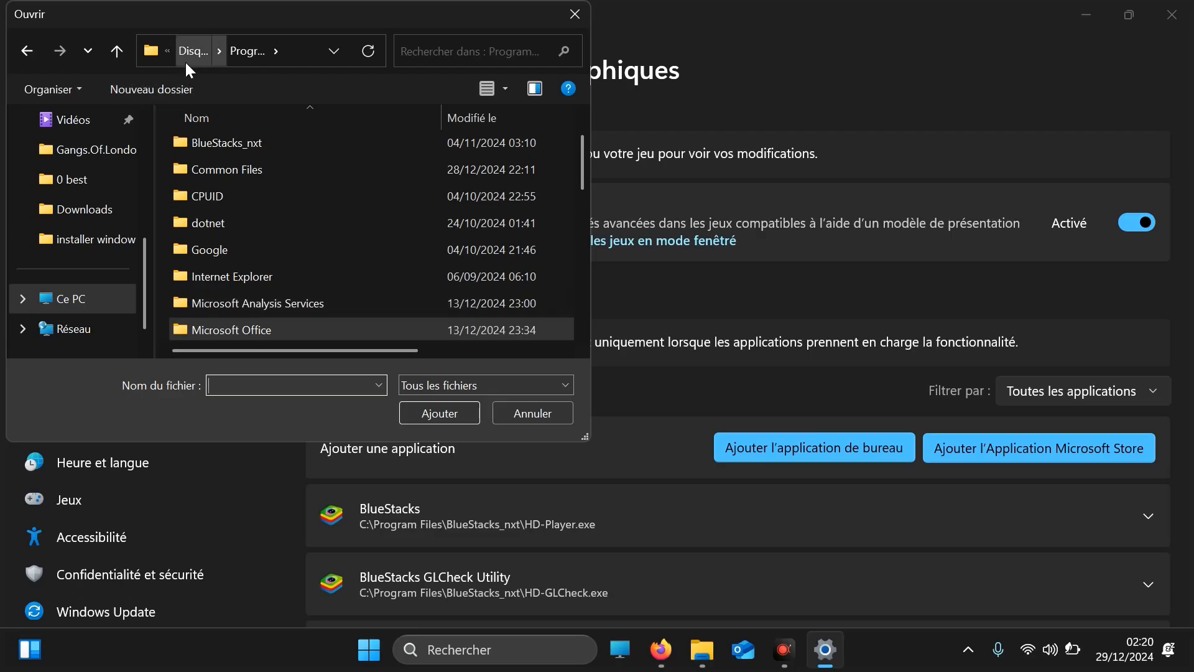
{"action": "left_click", "coordinate": [185, 43]}
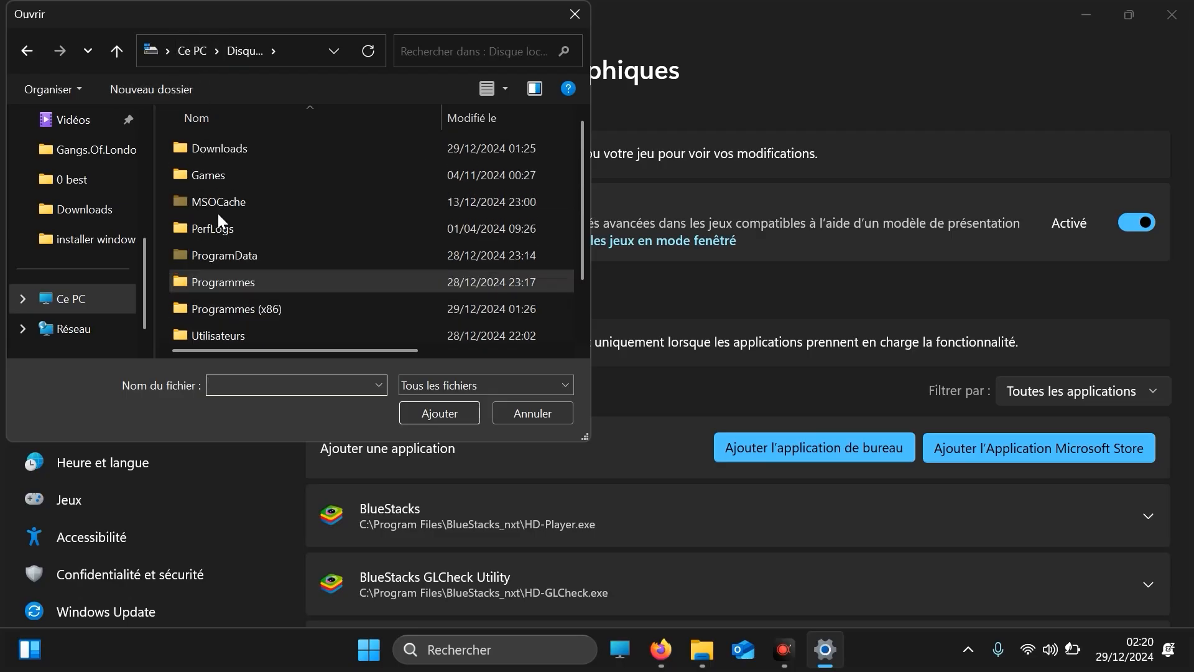
{"action": "double_click", "coordinate": [267, 289]}
{"action": "mouse_move", "coordinate": [582, 147]}
{"action": "left_mouse_down"}
{"action": "mouse_move", "coordinate": [593, 192]}
{"action": "mouse_move", "coordinate": [603, 159]}
{"action": "left_mouse_up"}
{"action": "left_click", "coordinate": [169, 51]}
{"action": "left_click", "coordinate": [187, 54]}
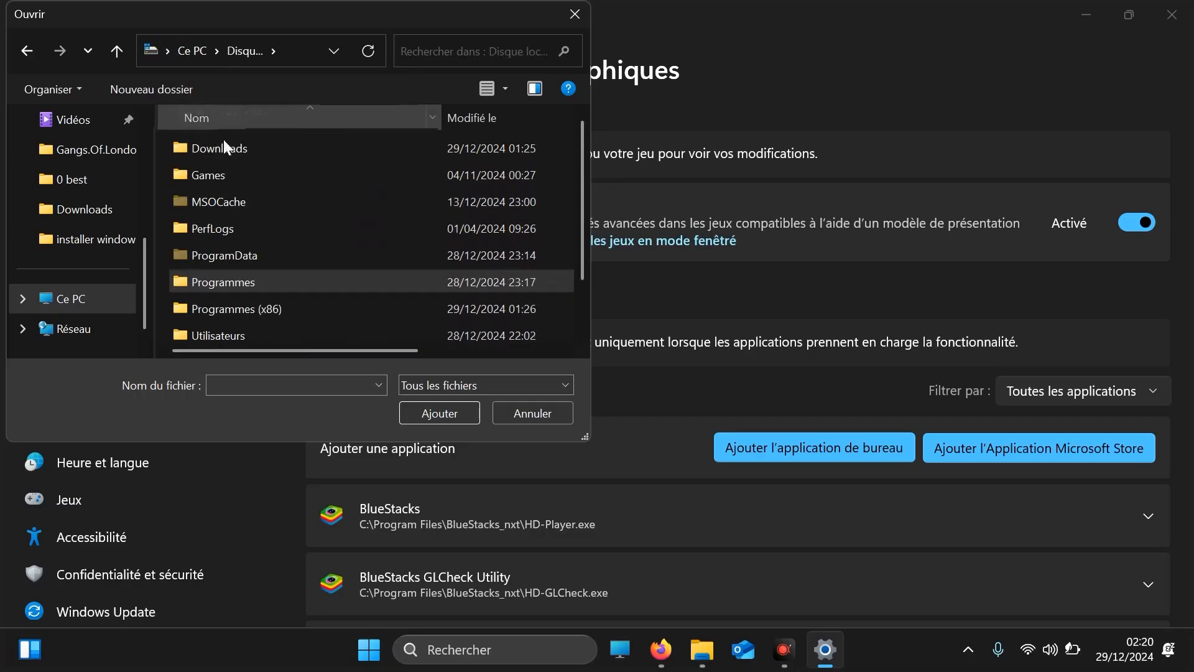
Add pfstudiox from the PhotoFiltre Studio X folder in Programmes (x86) to the custom graphics list.
{"action": "double_click", "coordinate": [252, 306]}
{"action": "left_click_drag", "start_coordinate": [585, 169], "coordinate": [607, 264]}
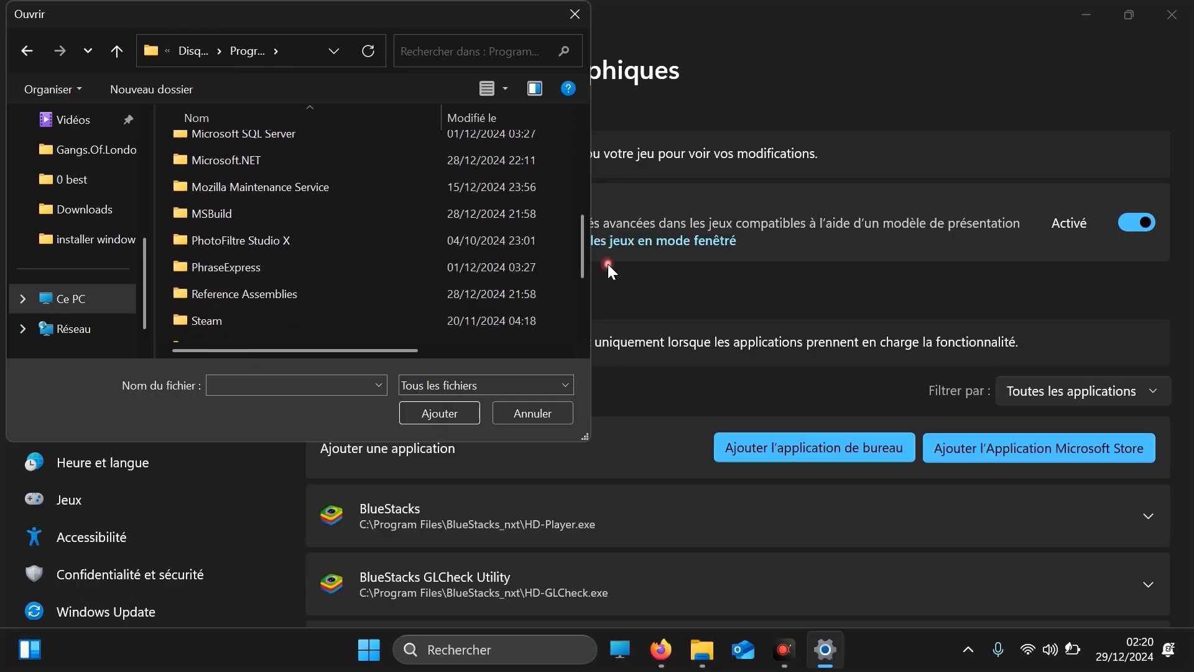
{"action": "double_click", "coordinate": [308, 245]}
{"action": "left_click_drag", "start_coordinate": [581, 180], "coordinate": [600, 289]}
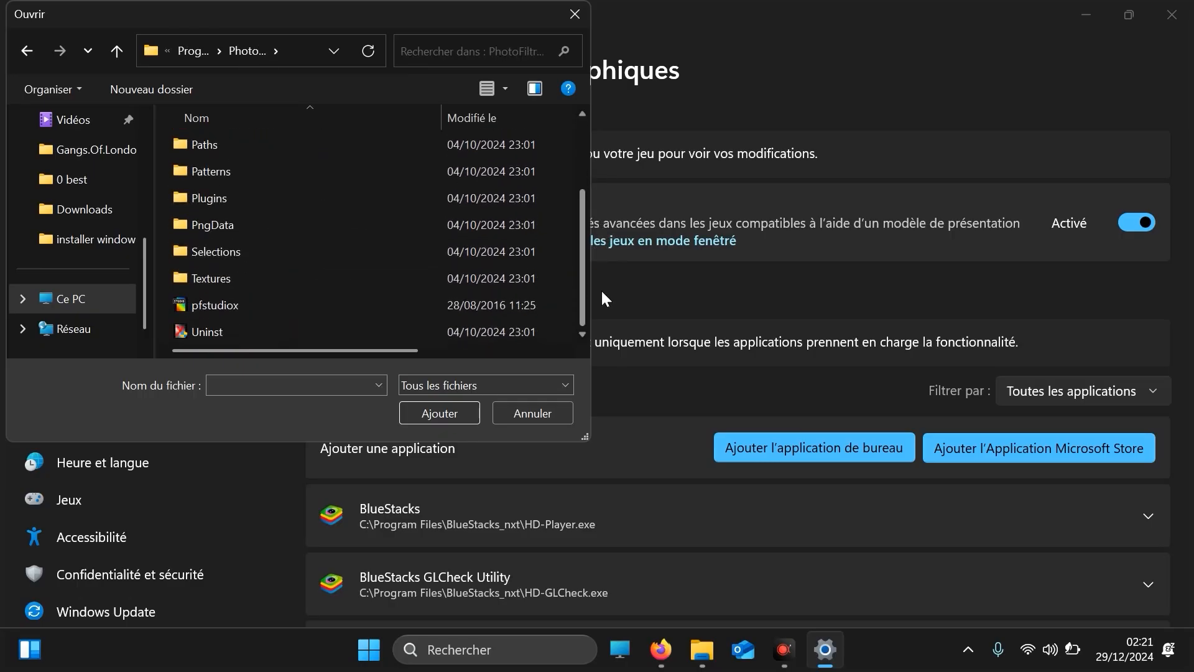
{"action": "double_click", "coordinate": [217, 304]}
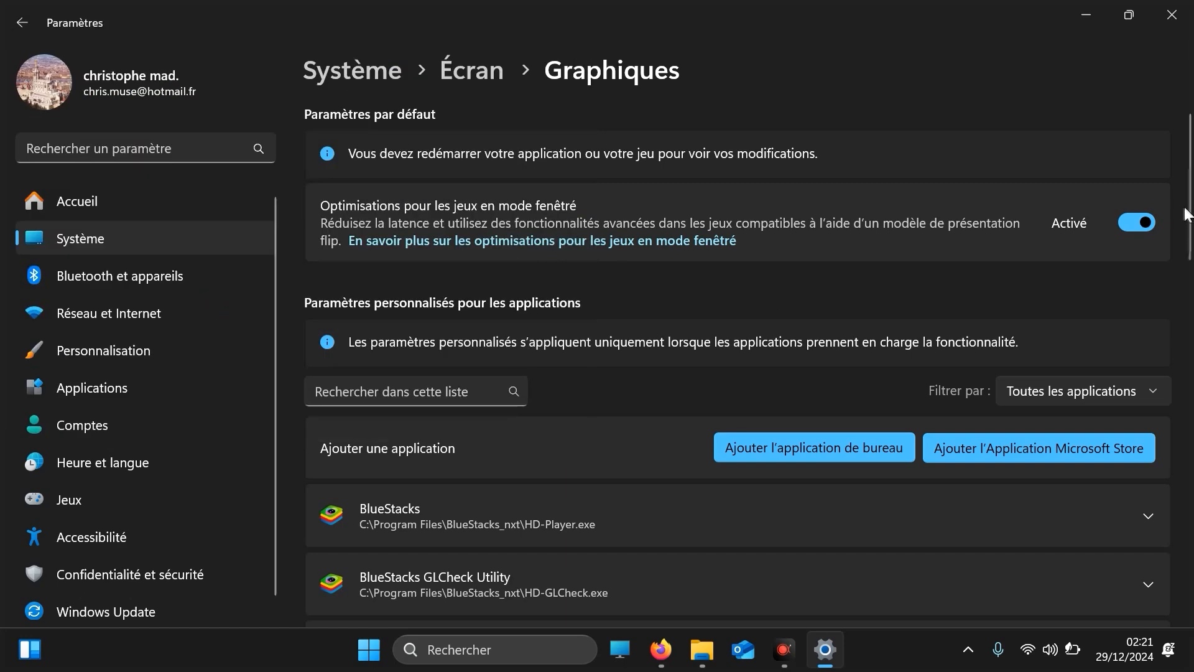
Set PhotoFiltre Studio X's GPU preference to "Hautes performances (AMD Radeon(TM) Vega 8 Graphics)" and turn off its windowed-game optimisations.
{"action": "left_click_drag", "start_coordinate": [1190, 232], "coordinate": [1193, 535]}
{"action": "left_click", "coordinate": [1147, 335]}
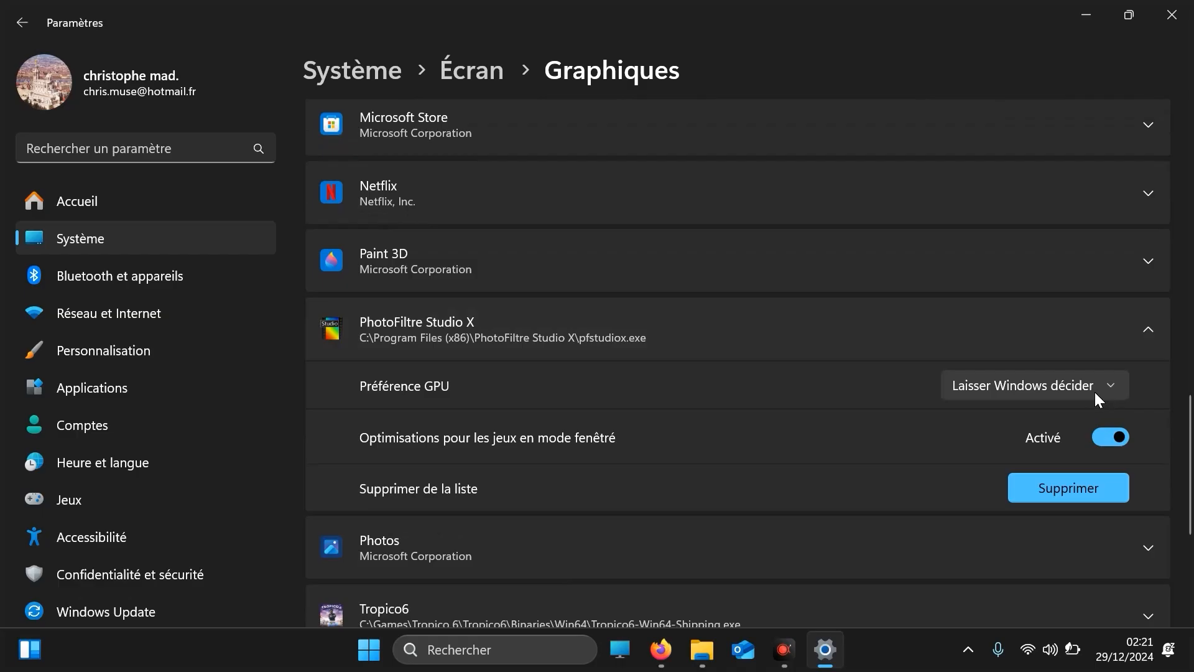
{"action": "left_click", "coordinate": [1078, 392]}
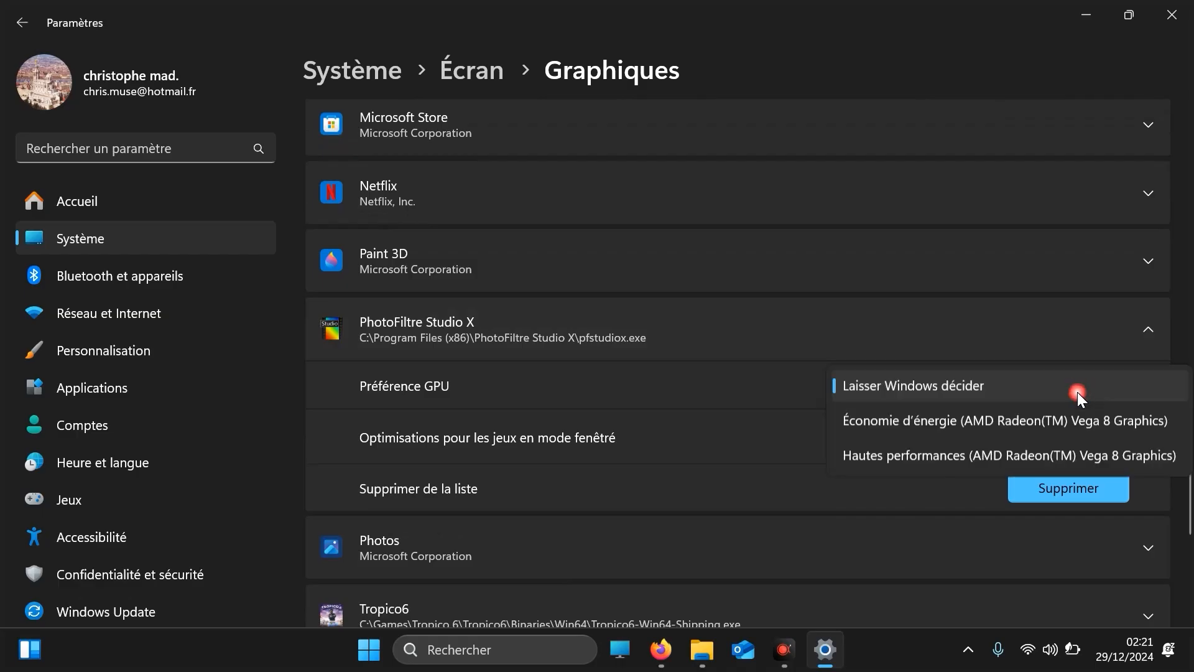
{"action": "left_click", "coordinate": [994, 452]}
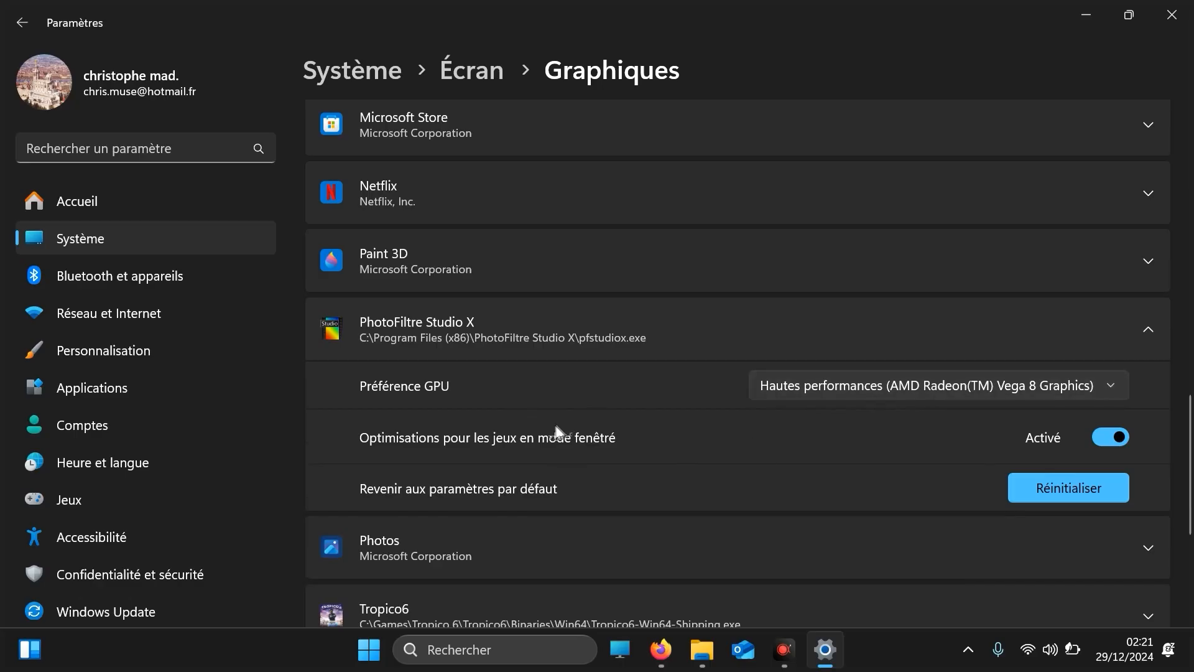
{"action": "left_click", "coordinate": [1107, 437]}
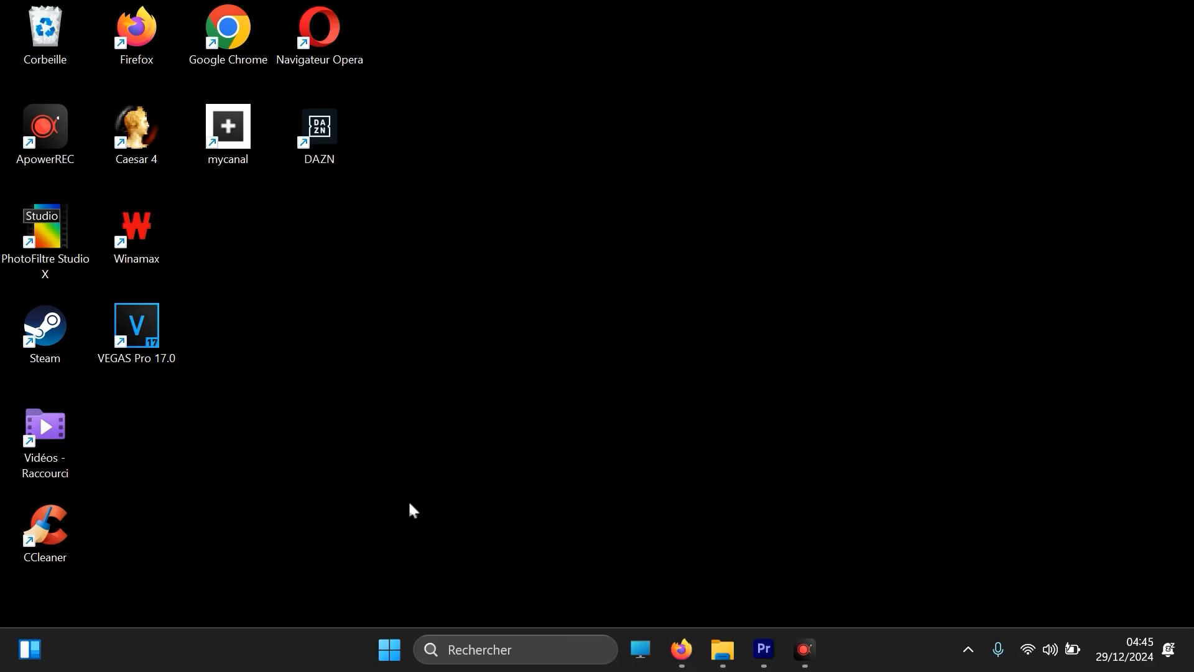
Search Windows for "alimentation" and open the settings for choosing a power plan.
{"action": "left_click", "coordinate": [520, 656]}
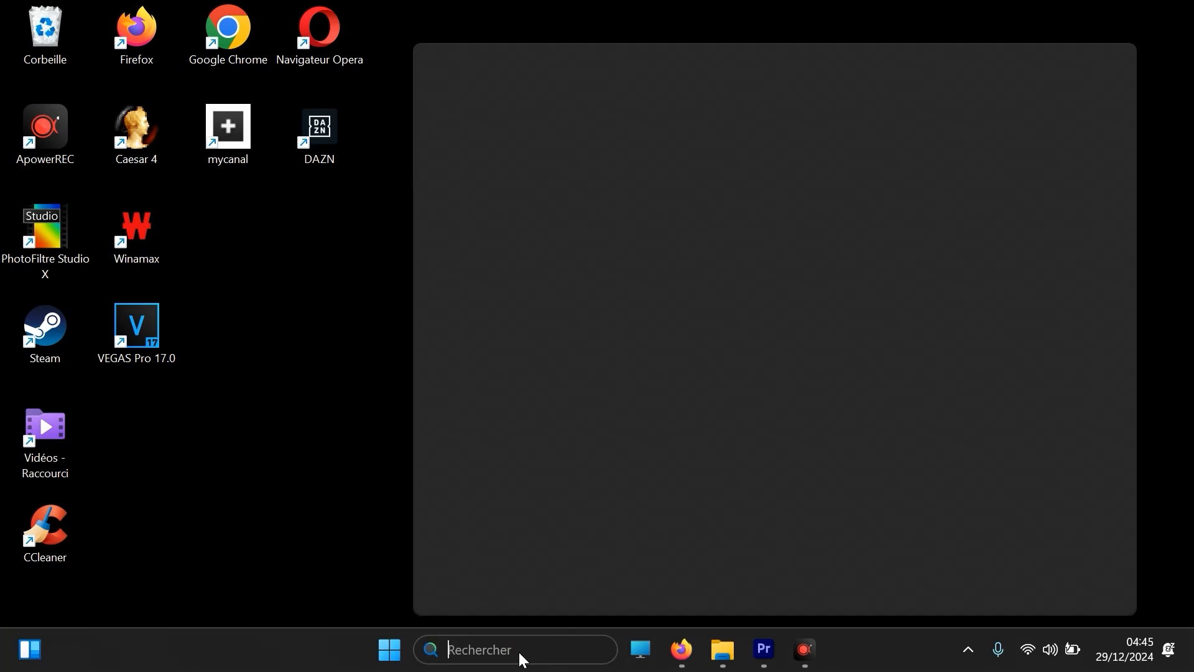
{"action": "type", "text": "alimen"}
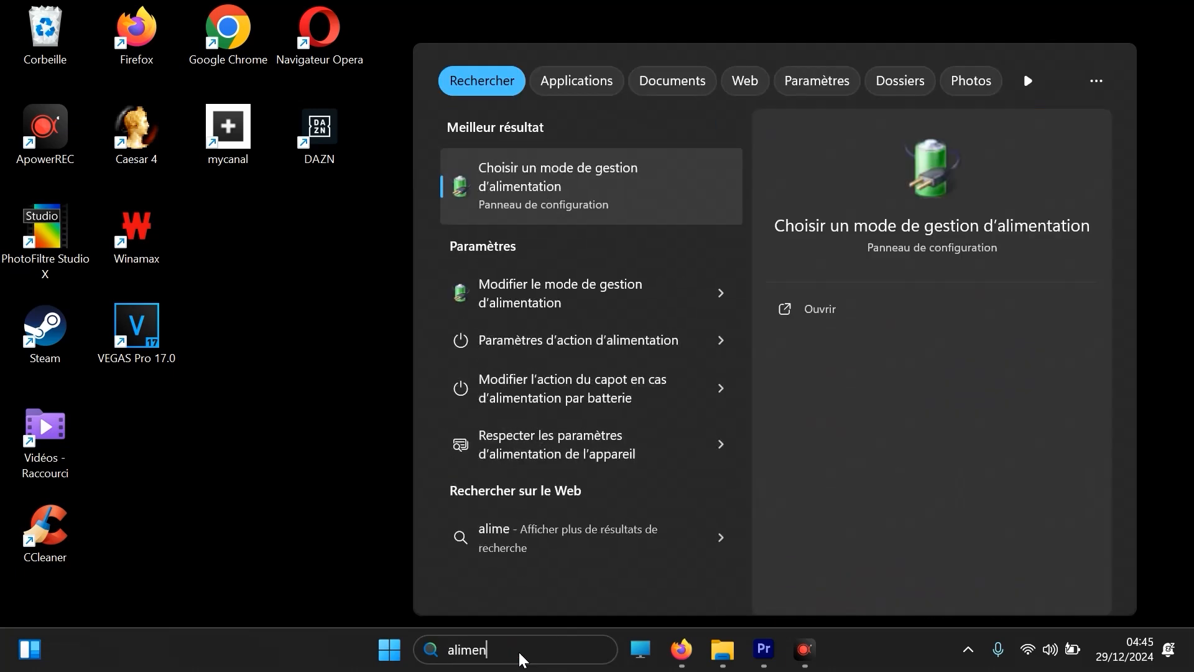
{"action": "type", "text": "tation"}
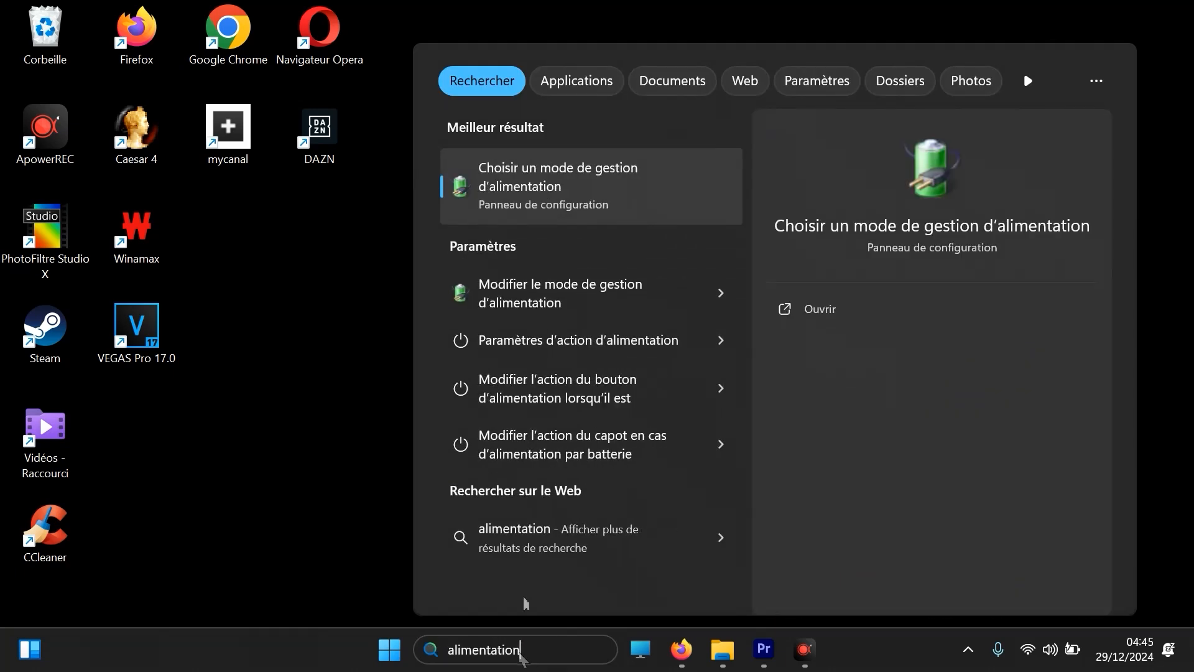
{"action": "left_click", "coordinate": [587, 189]}
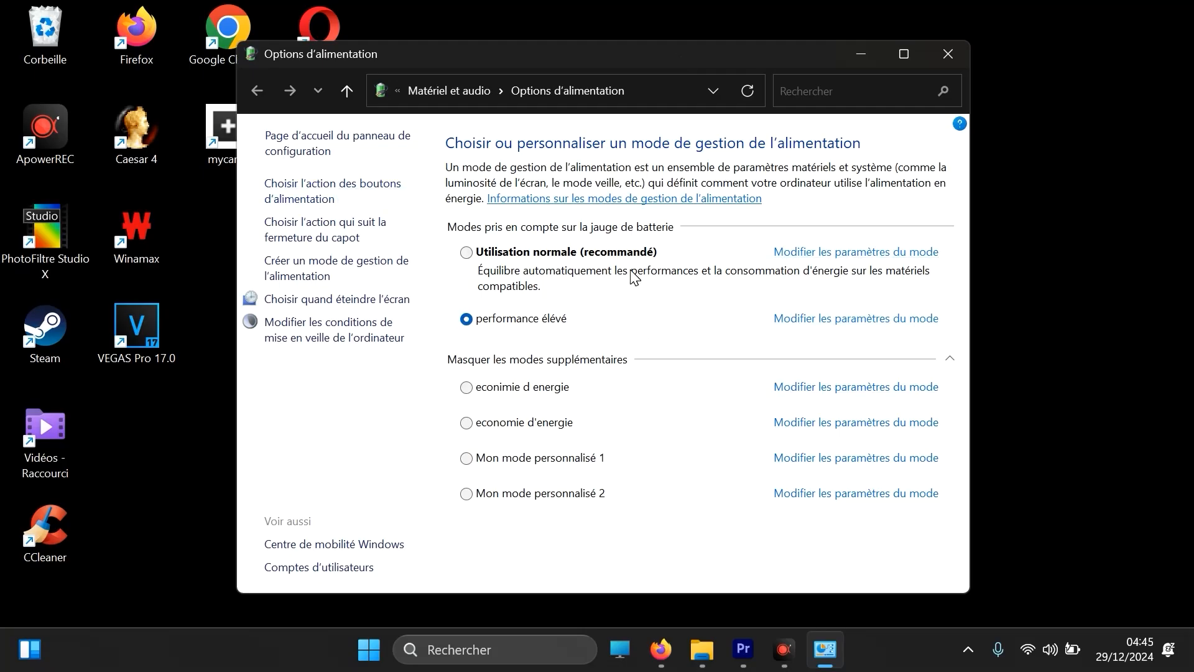
Try to create a power plan named "economie d'energie" based on "Économie d'énergie", and return to the power options.
{"action": "left_click", "coordinate": [320, 261]}
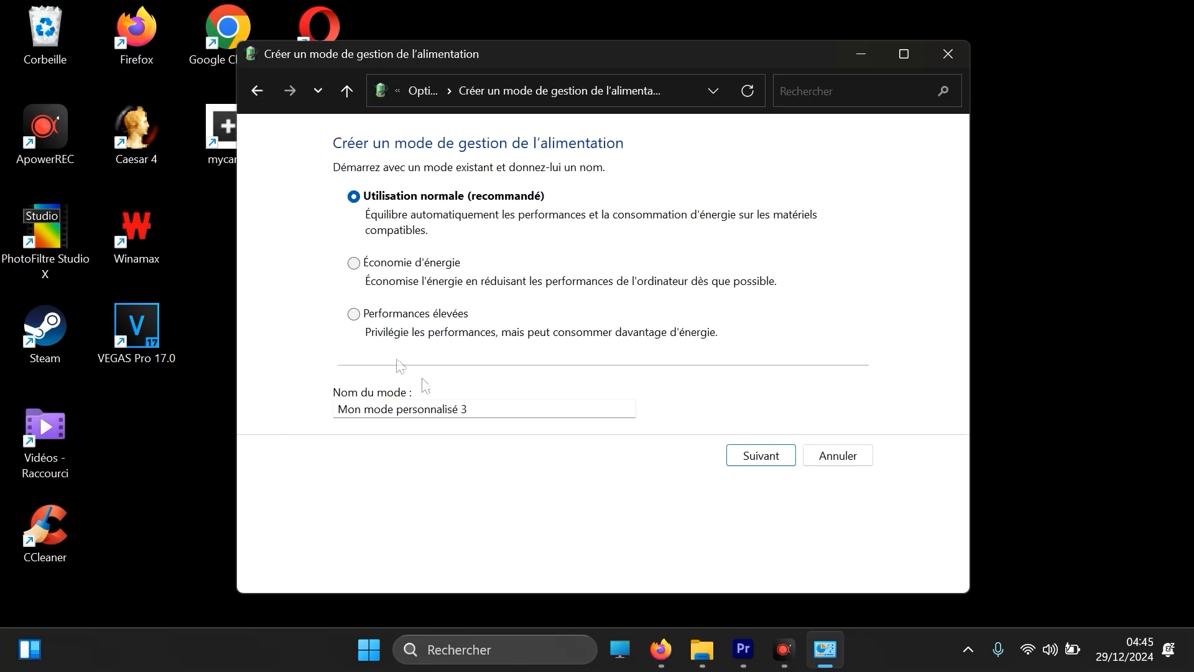
{"action": "left_click", "coordinate": [418, 270]}
{"action": "left_click_drag", "start_coordinate": [336, 409], "coordinate": [523, 385]}
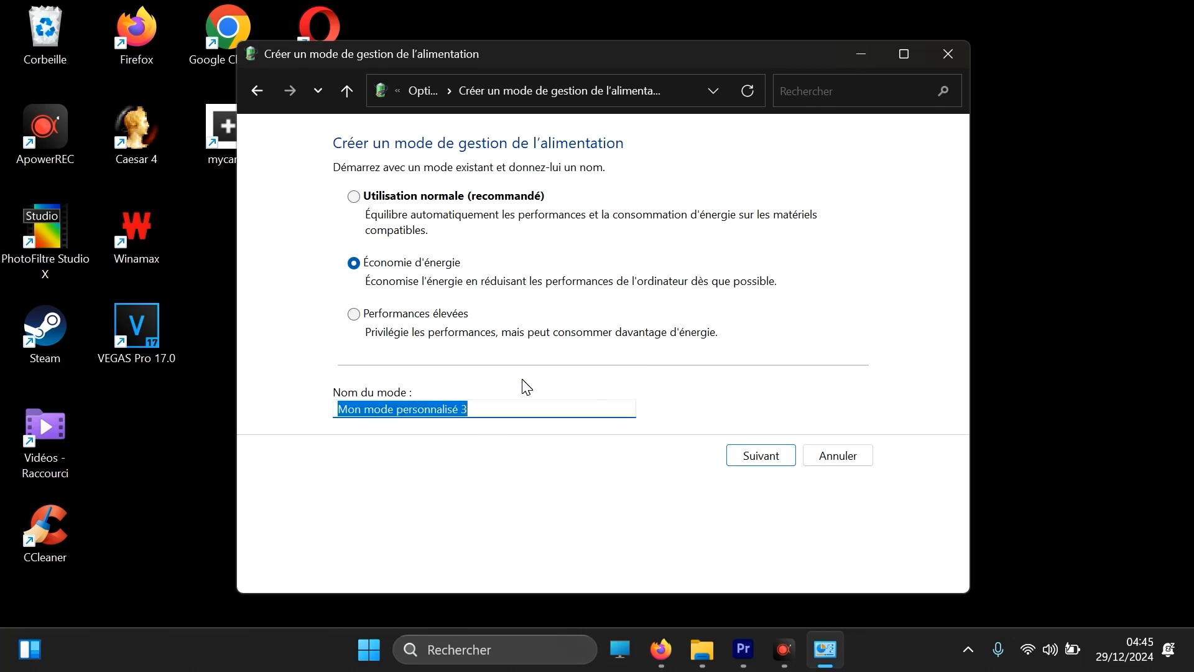
{"action": "type", "text": "economie d'"}
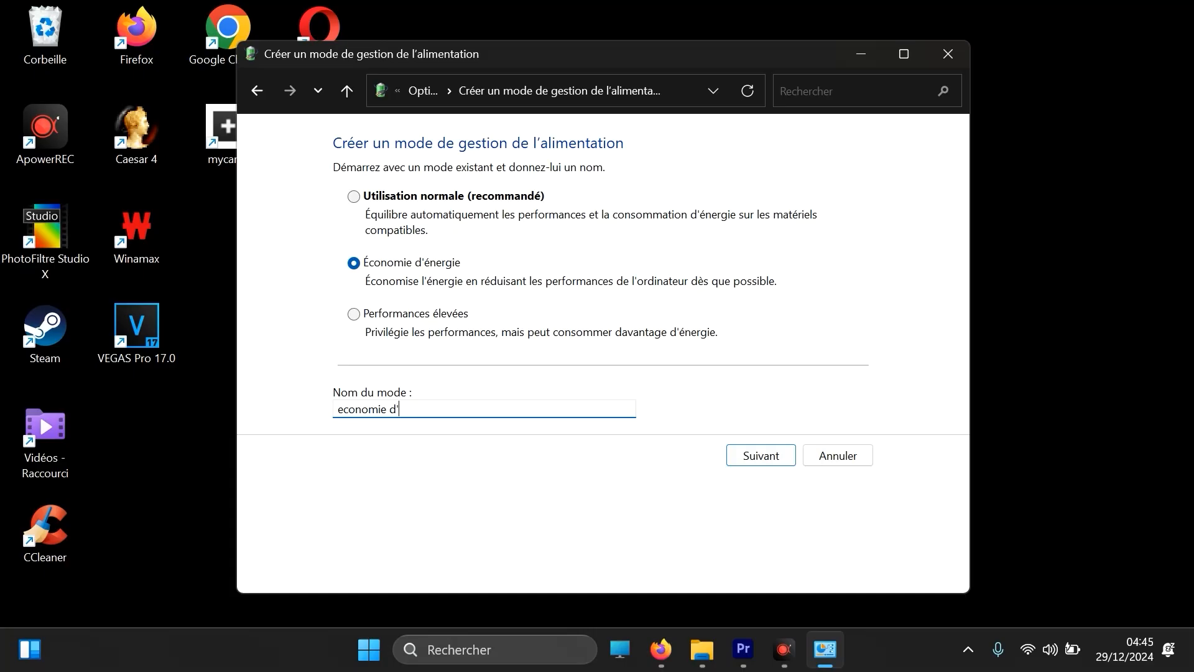
{"action": "type", "text": "energie"}
{"action": "left_click", "coordinate": [766, 465]}
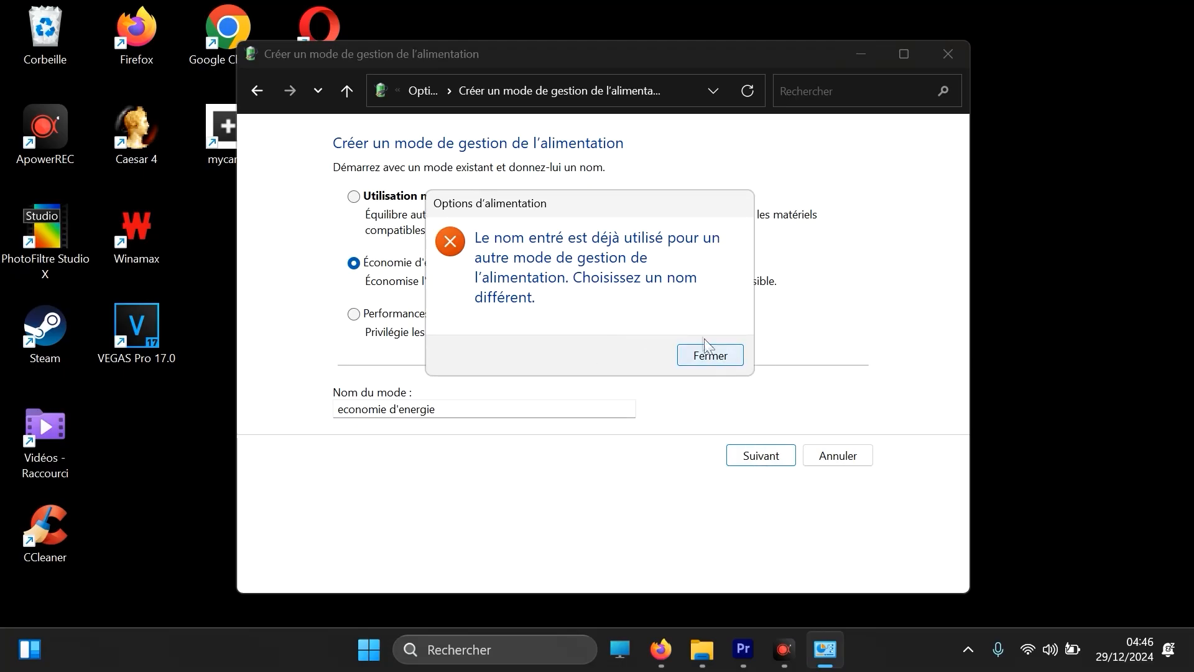
{"action": "left_click", "coordinate": [729, 359]}
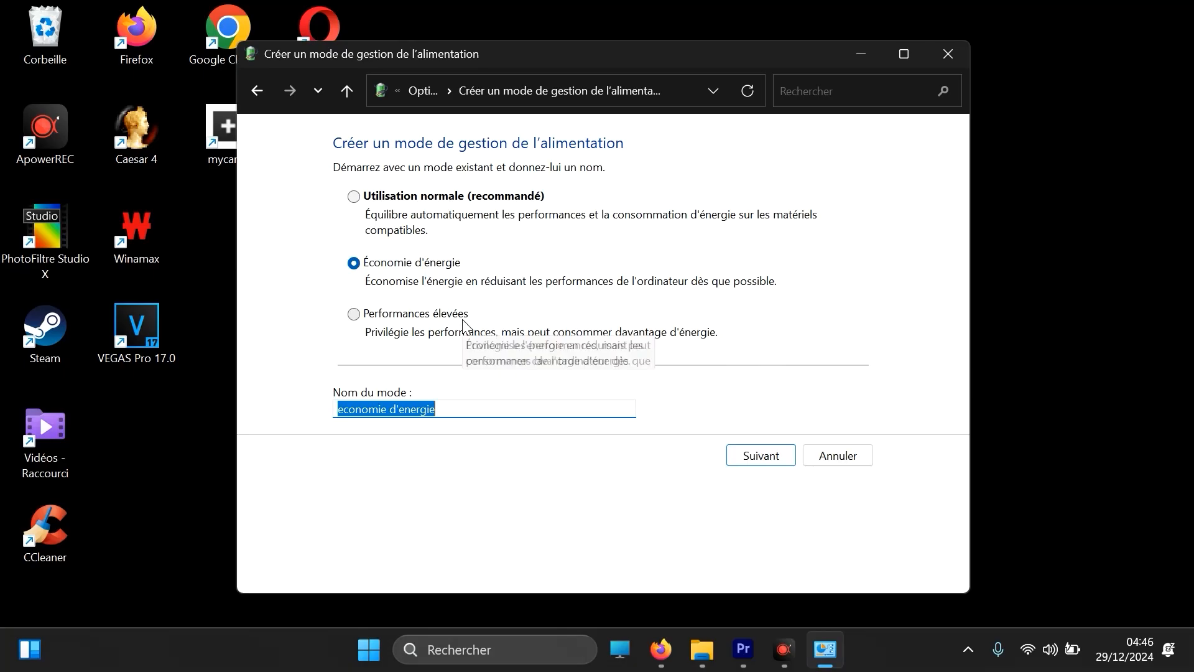
{"action": "left_click", "coordinate": [257, 91]}
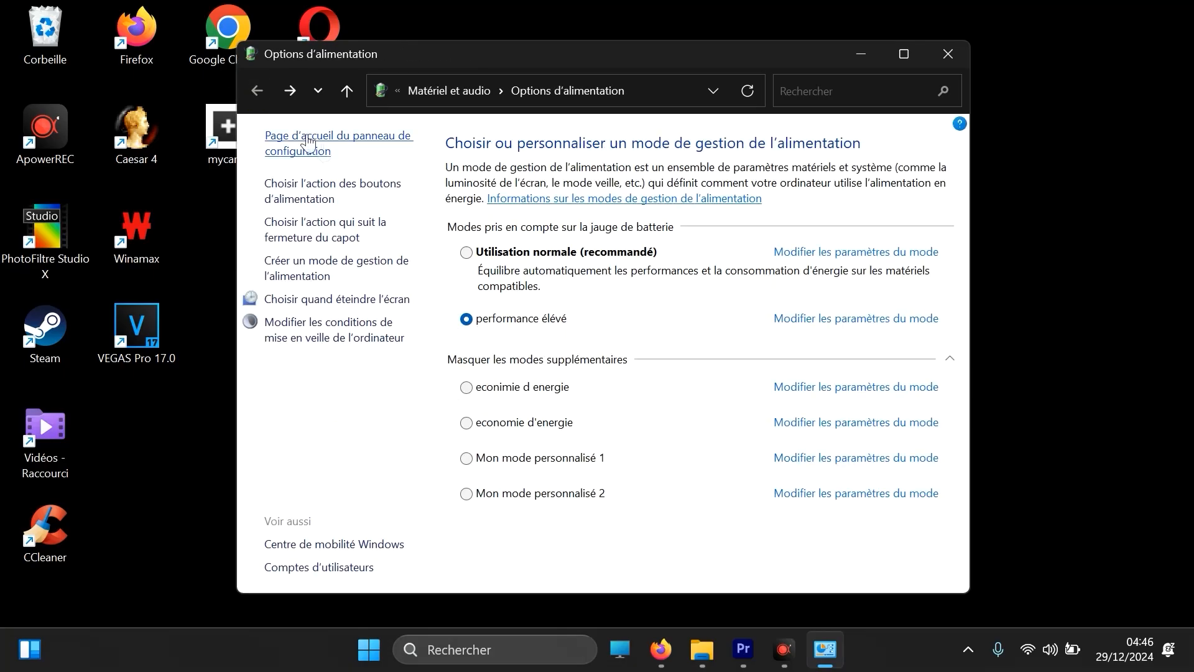
Prepare a power plan based on "Performances élevées" named "performance elevée", and return to the power options without creating it.
{"action": "left_click", "coordinate": [316, 273]}
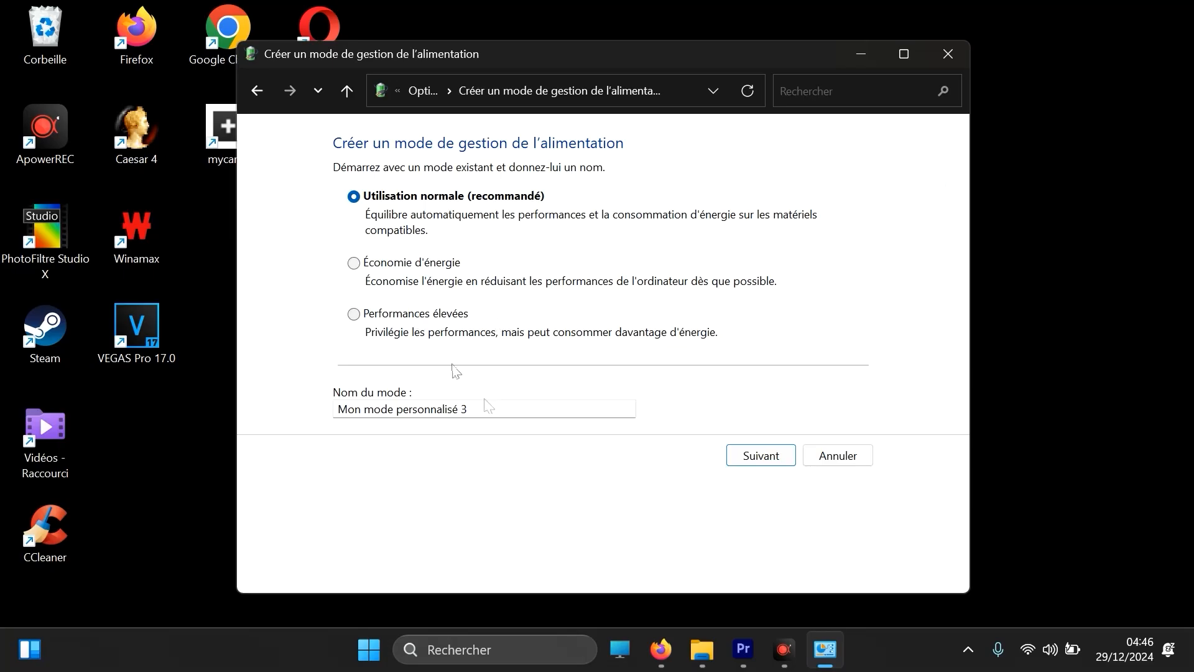
{"action": "left_click", "coordinate": [446, 320]}
{"action": "left_click", "coordinate": [533, 407]}
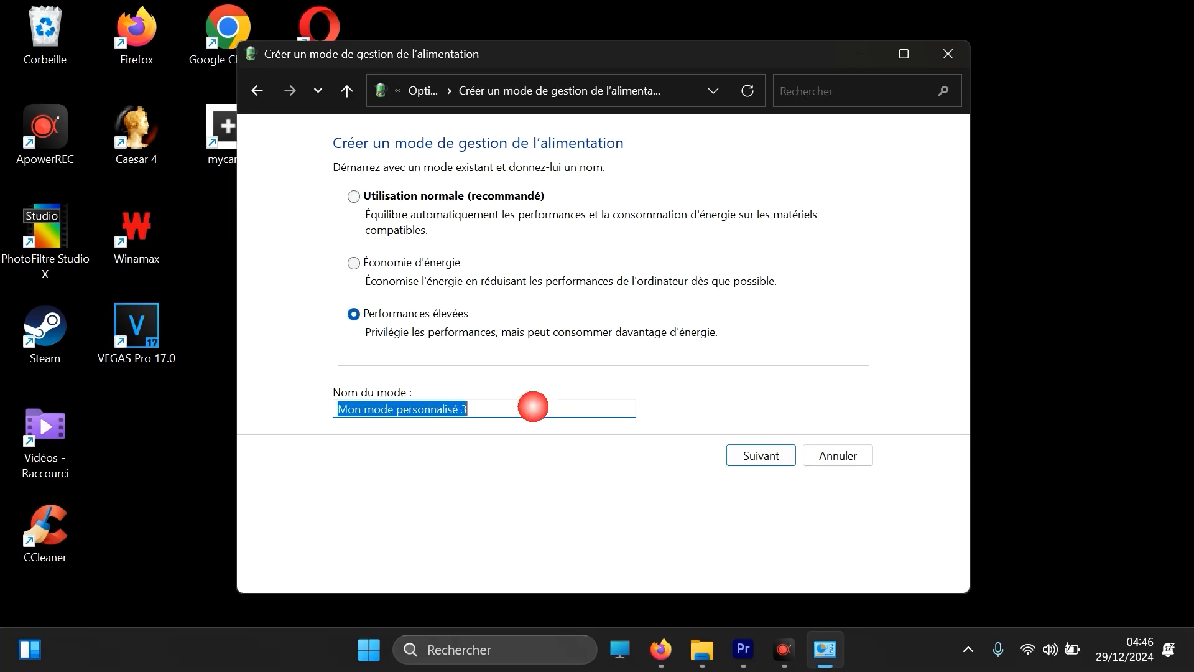
{"action": "type", "text": "permorm"}
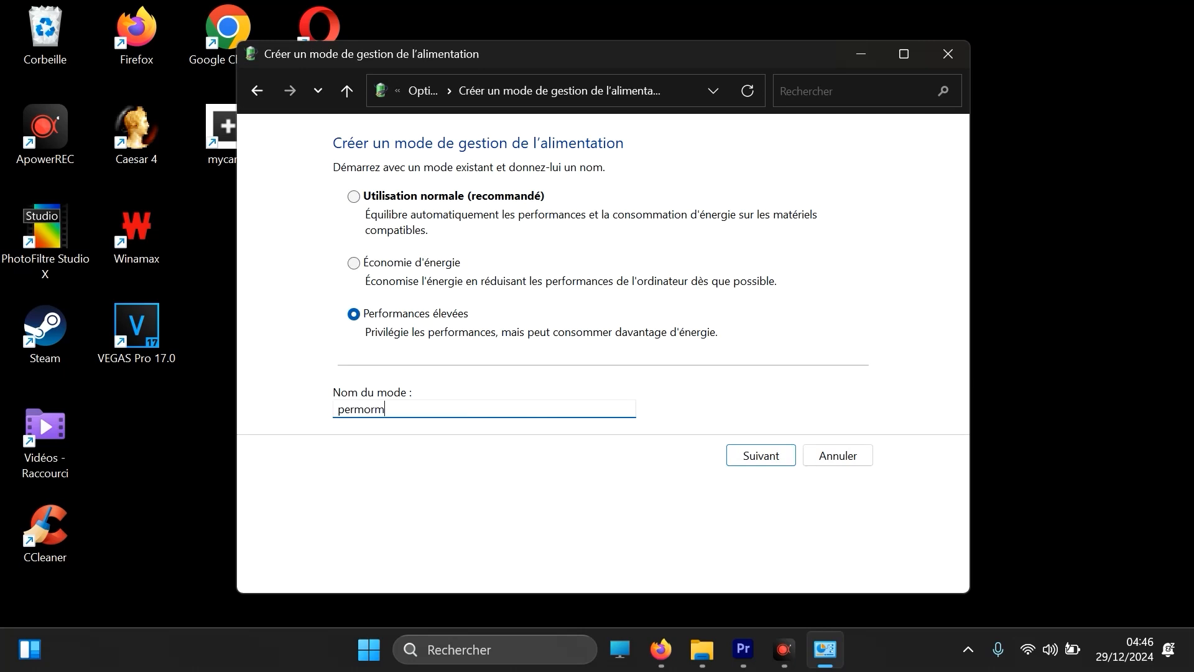
{"action": "key", "text": "BackSpace"}
{"action": "key", "text": "BackSpace"}
{"action": "key", "text": "BackSpace"}
{"action": "key", "text": "BackSpace"}
{"action": "key", "text": "BackSpace"}
{"action": "key", "text": "BackSpace"}
{"action": "type", "text": "performance eleve"}
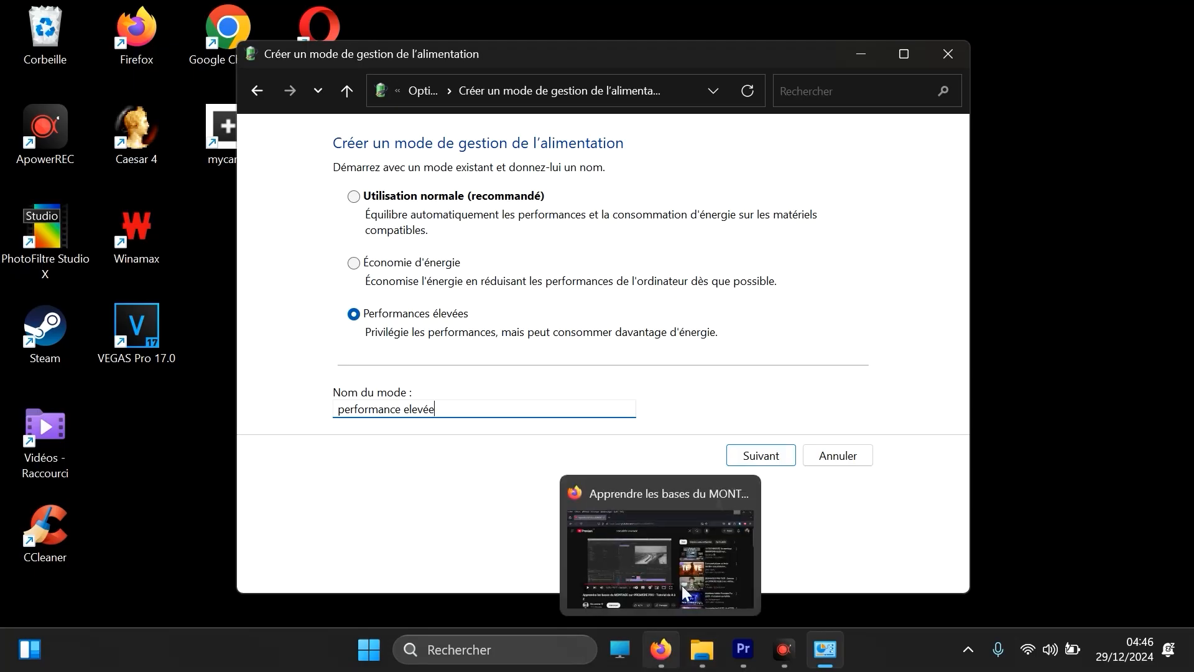
{"action": "left_click", "coordinate": [259, 91]}
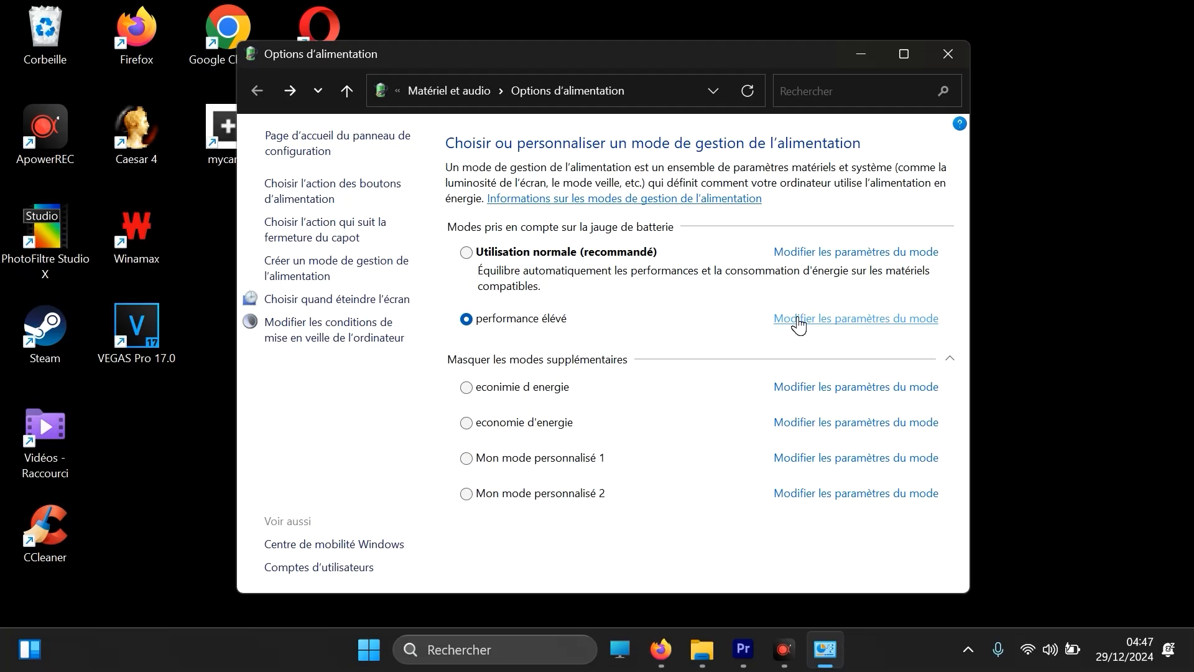
Close the Options d'alimentation window.
{"action": "left_click", "coordinate": [1168, 570]}
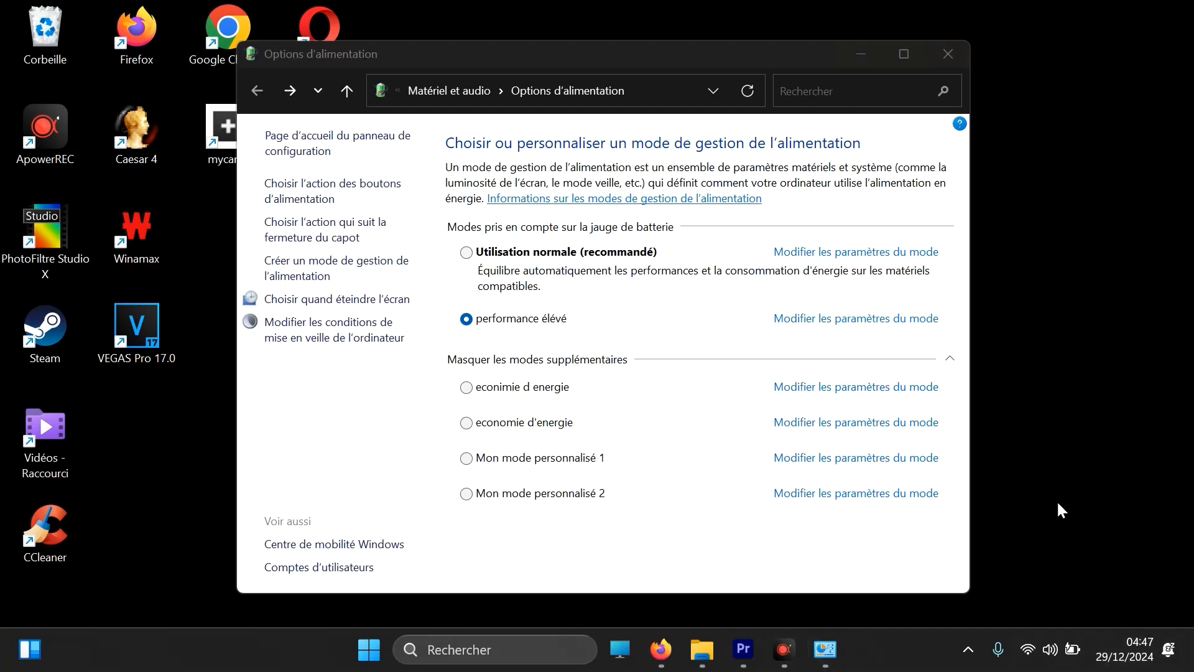
{"action": "left_click", "coordinate": [957, 47]}
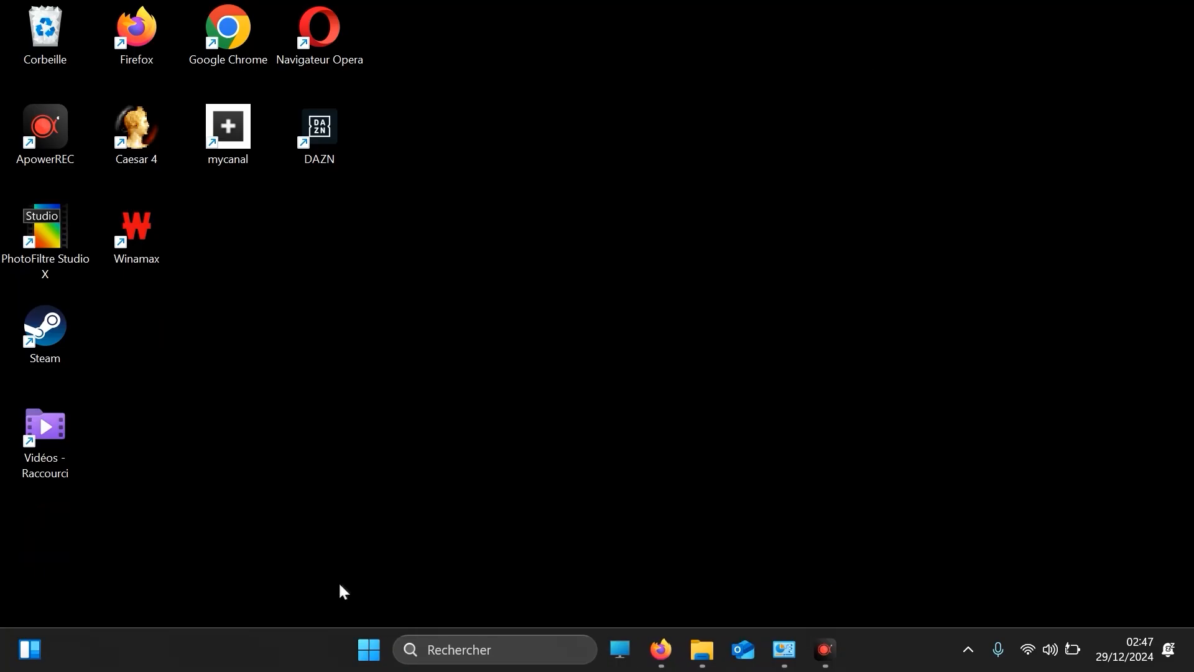
Open the list of installed applications in the Windows settings.
{"action": "left_click", "coordinate": [505, 652]}
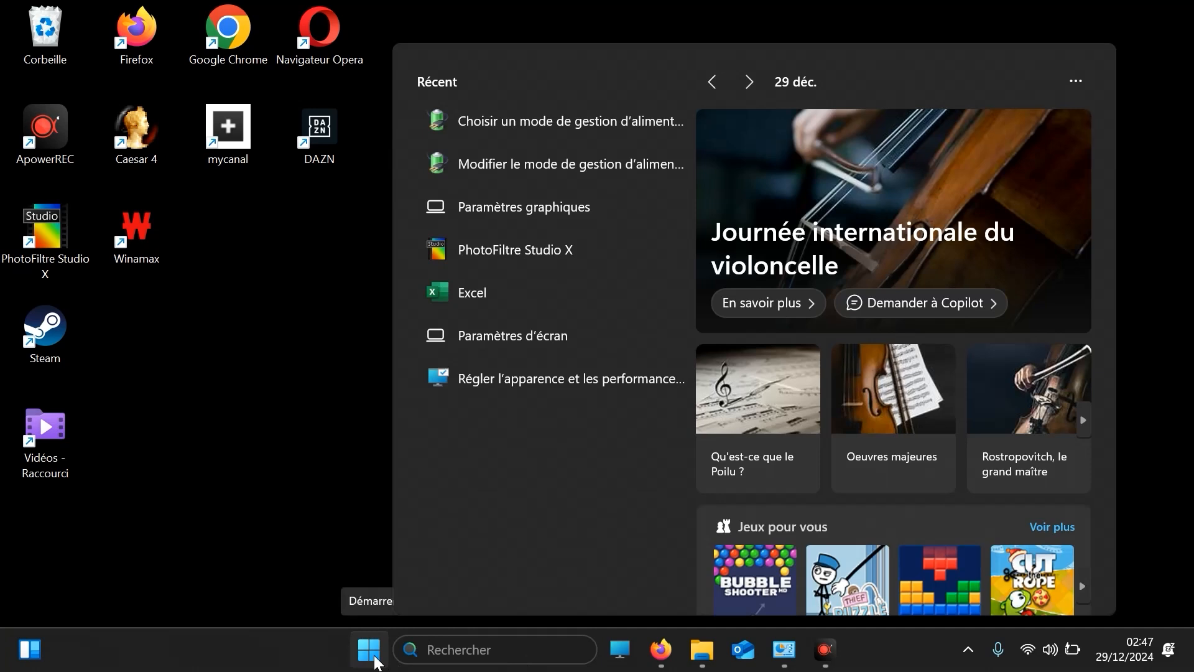
{"action": "right_click", "coordinate": [372, 652]}
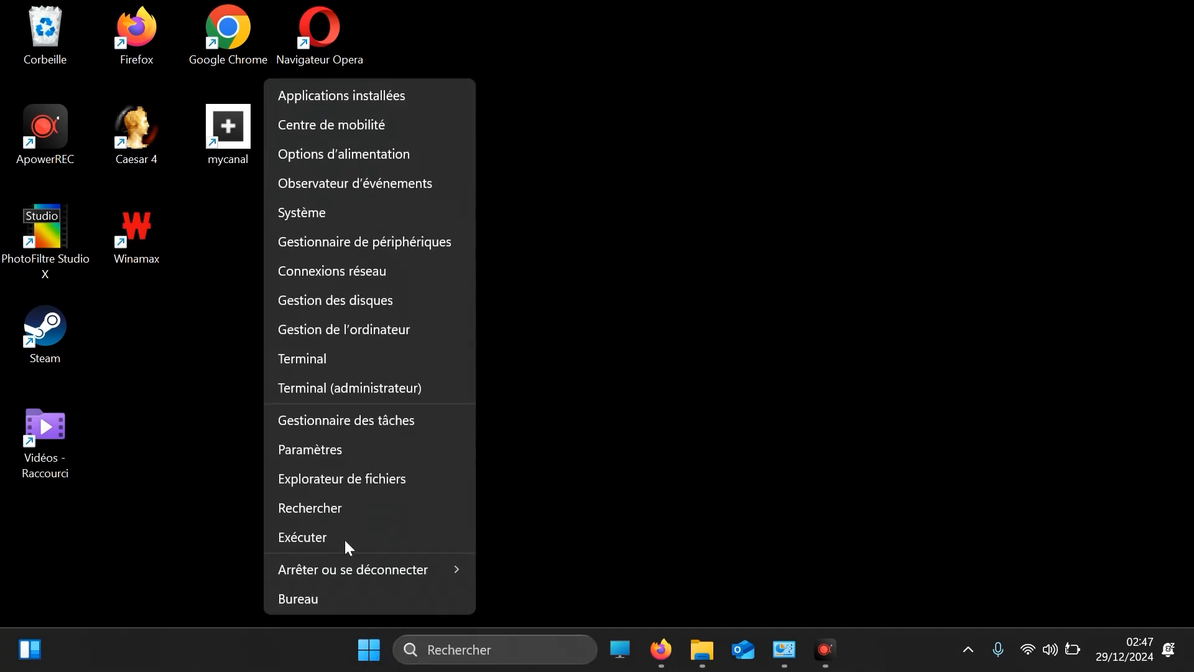
{"action": "left_click", "coordinate": [353, 452]}
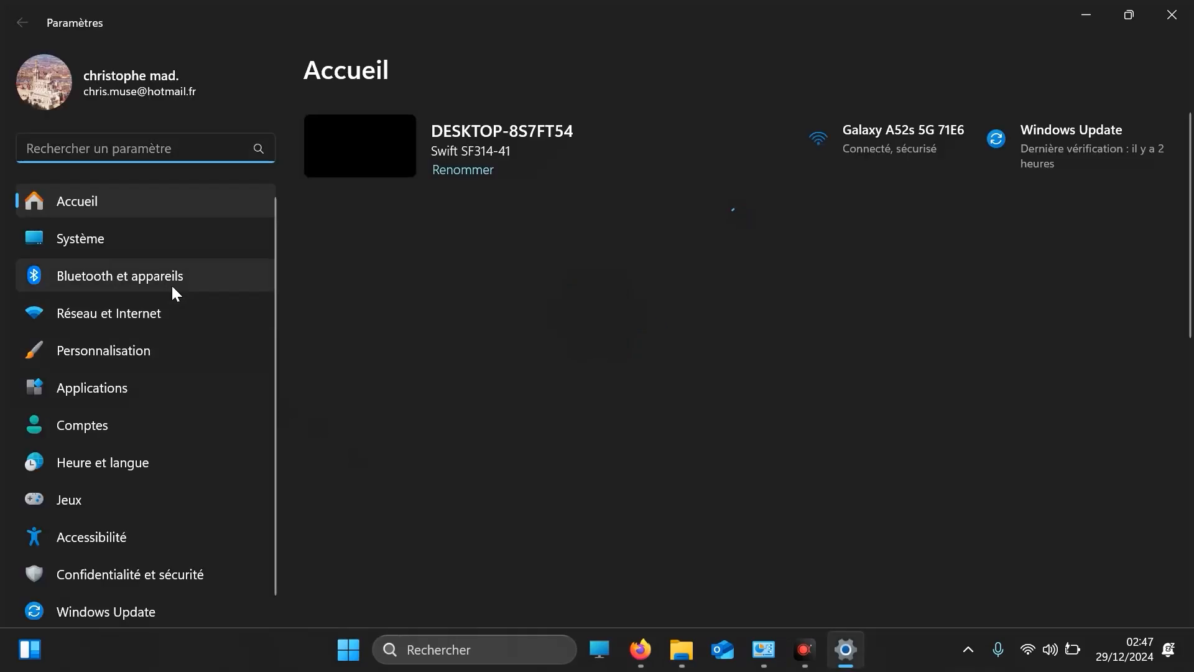
{"action": "left_click", "coordinate": [118, 387]}
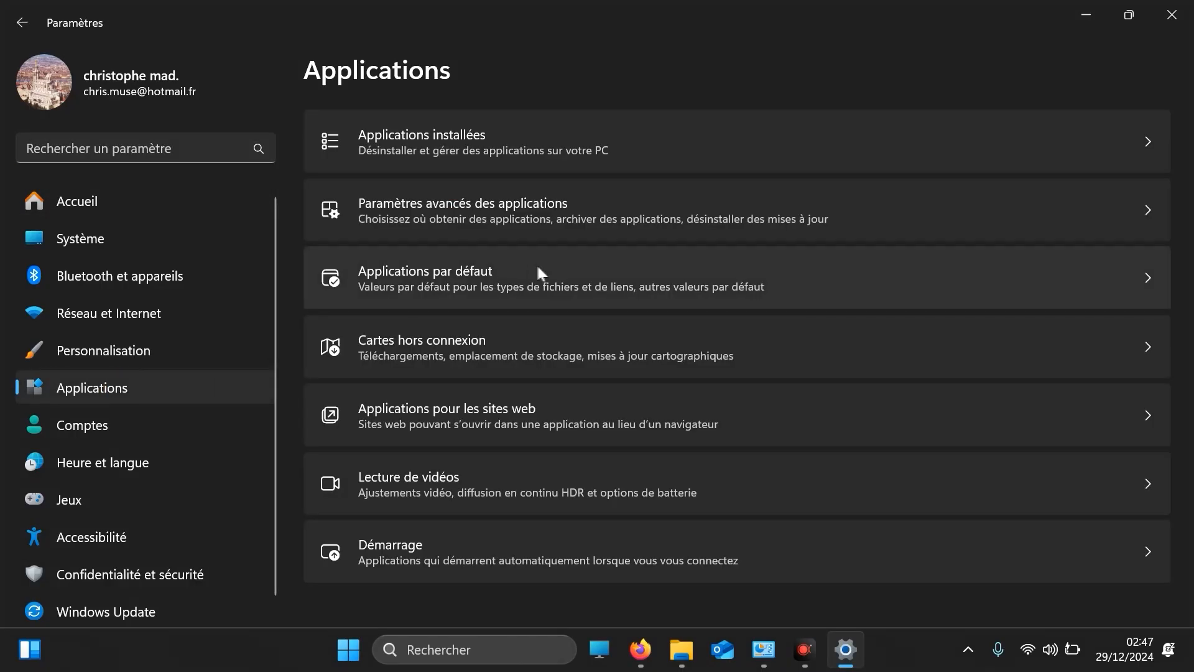
{"action": "left_click", "coordinate": [1150, 149]}
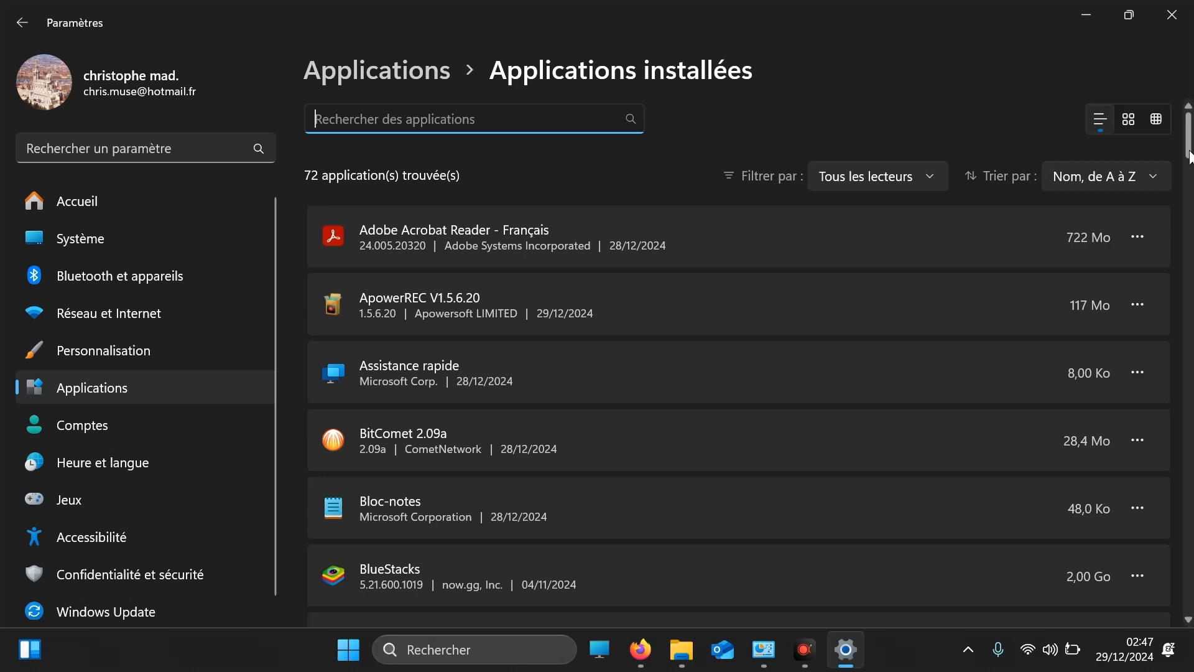
Find Microsoft 365 (Office) among the installed applications and open its advanced options.
{"action": "scroll", "coordinate": [1187, 168], "scroll_direction": "down", "scroll_amount": 2}
{"action": "scroll", "coordinate": [1188, 168], "scroll_direction": "down", "scroll_amount": 1}
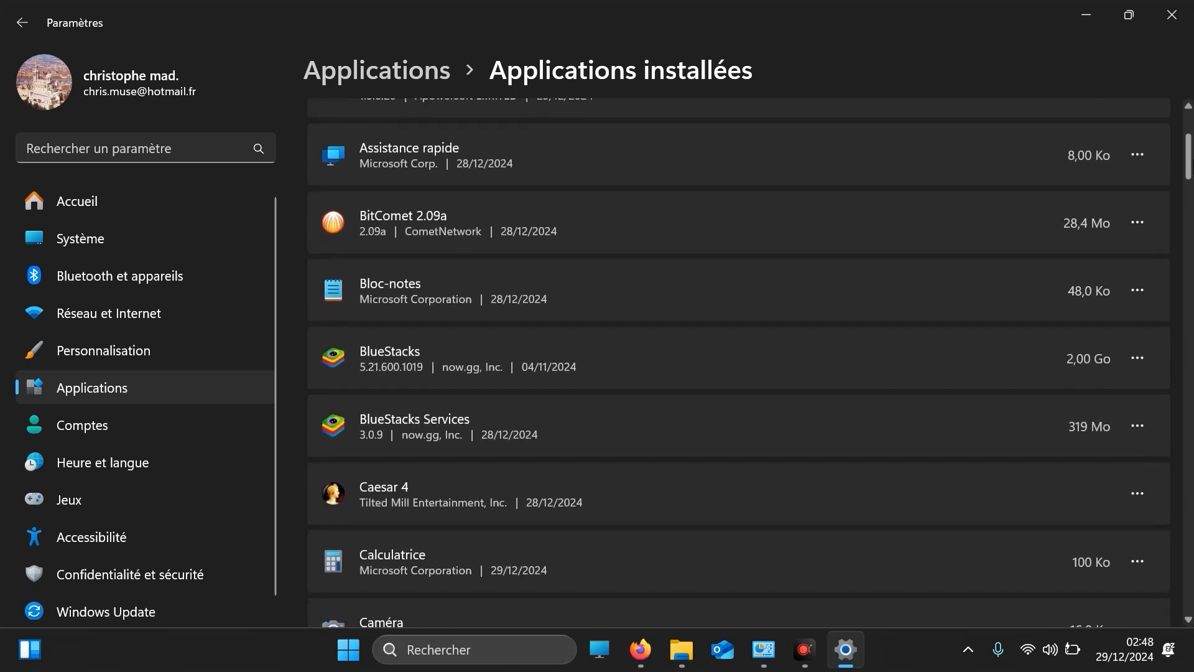
{"action": "scroll", "coordinate": [739, 361], "scroll_direction": "down", "scroll_amount": 18}
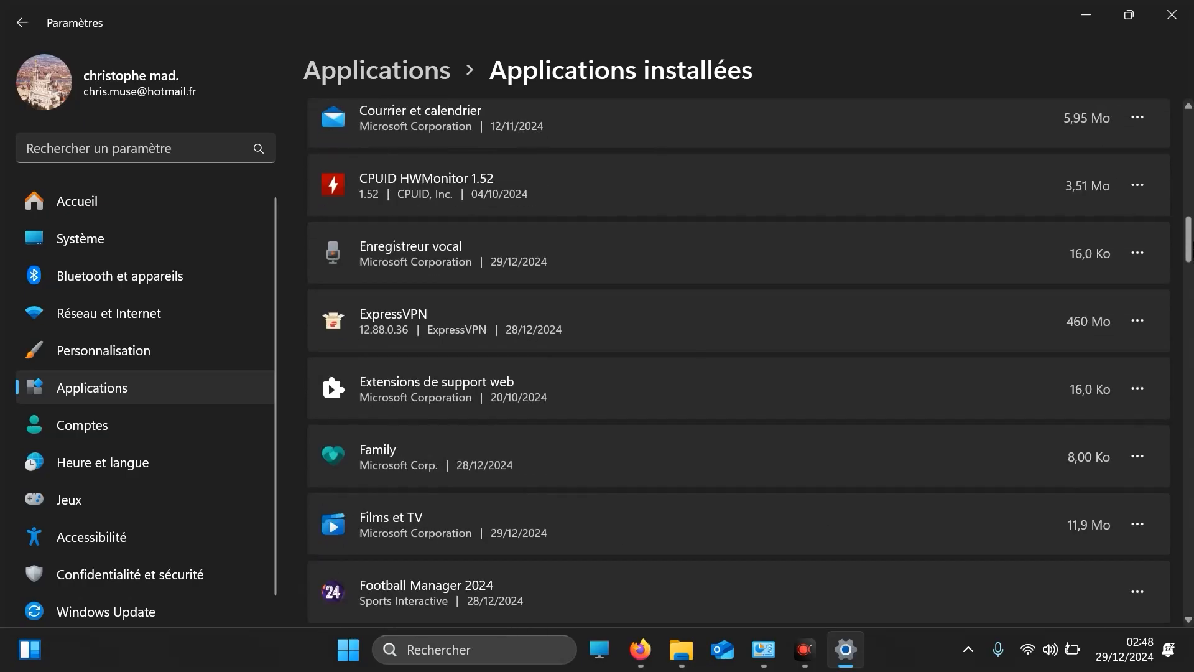
{"action": "scroll", "coordinate": [739, 360], "scroll_direction": "down", "scroll_amount": 7}
{"action": "scroll", "coordinate": [739, 360], "scroll_direction": "up", "scroll_amount": 3}
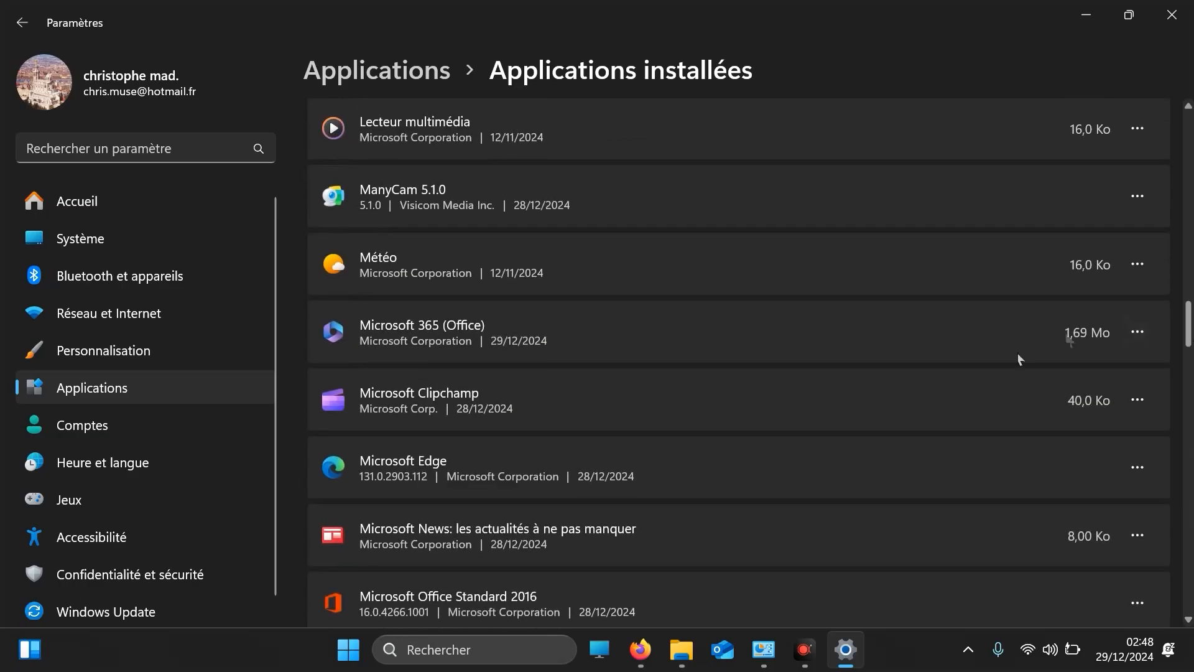
{"action": "left_click", "coordinate": [1137, 334]}
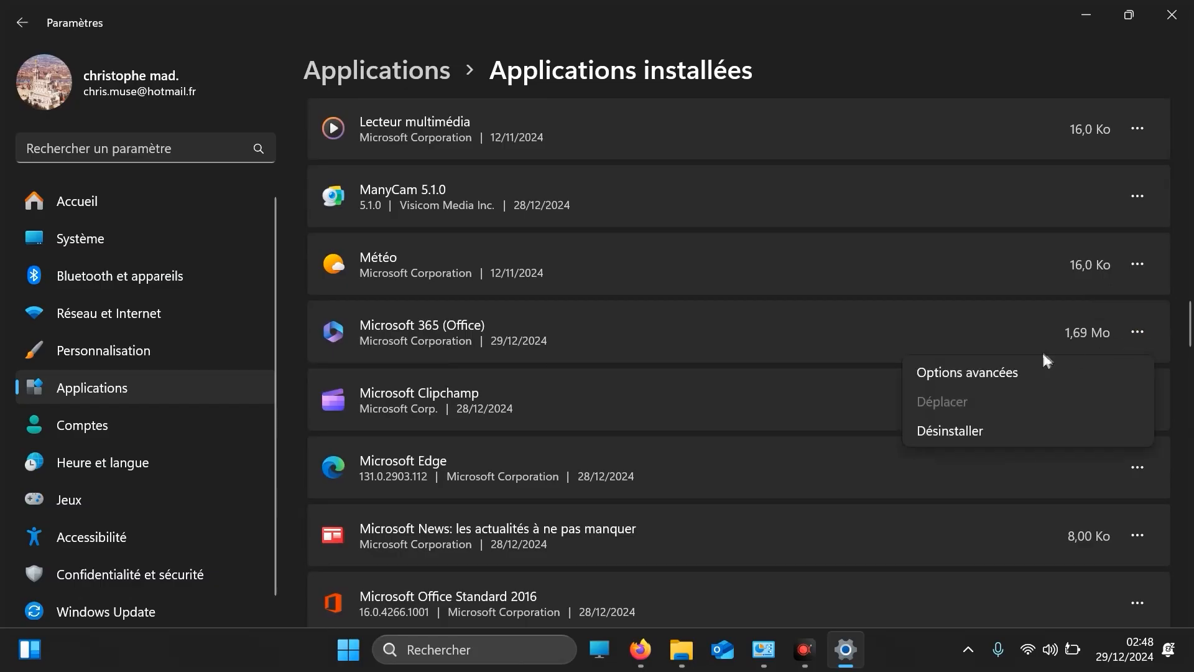
{"action": "left_click", "coordinate": [990, 378]}
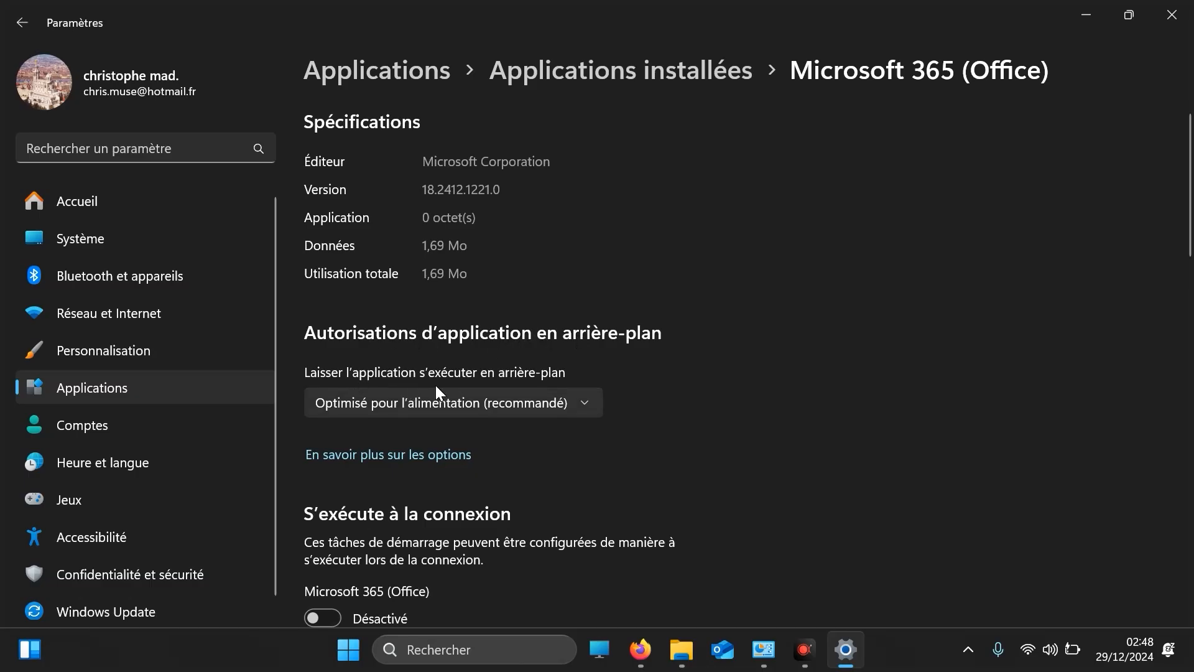
Set the background execution permission of Microsoft 365 (Office) to "Jamais" and leave its options page.
{"action": "left_click", "coordinate": [505, 413]}
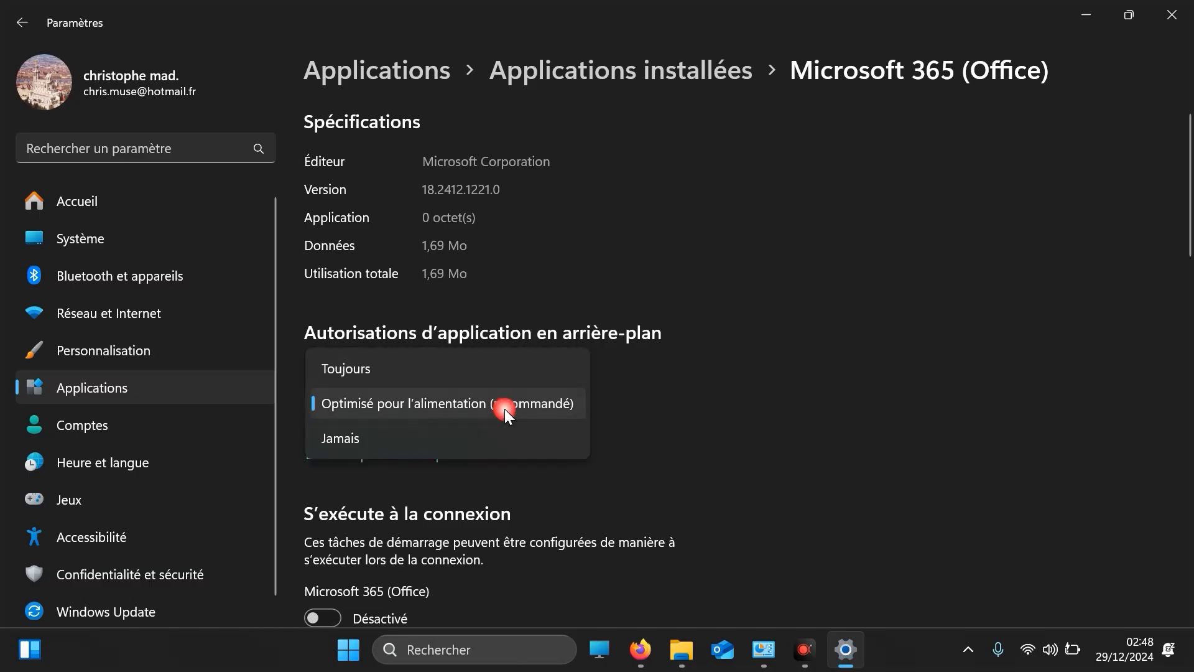
{"action": "left_click", "coordinate": [406, 436]}
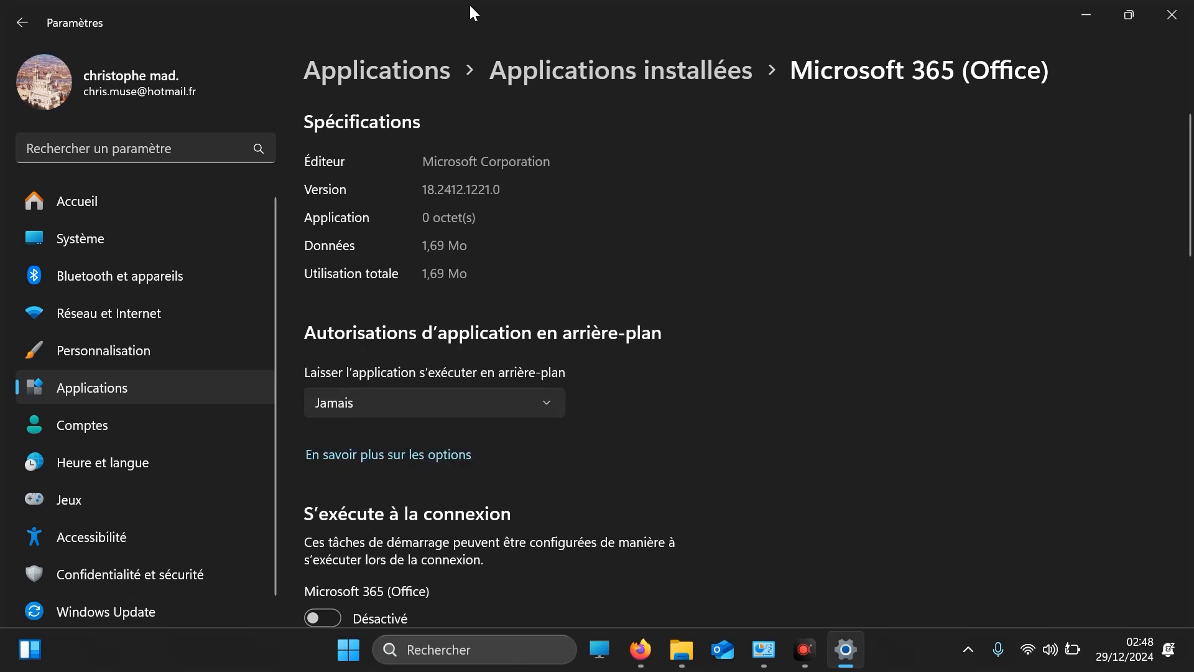
{"action": "left_click", "coordinate": [19, 26]}
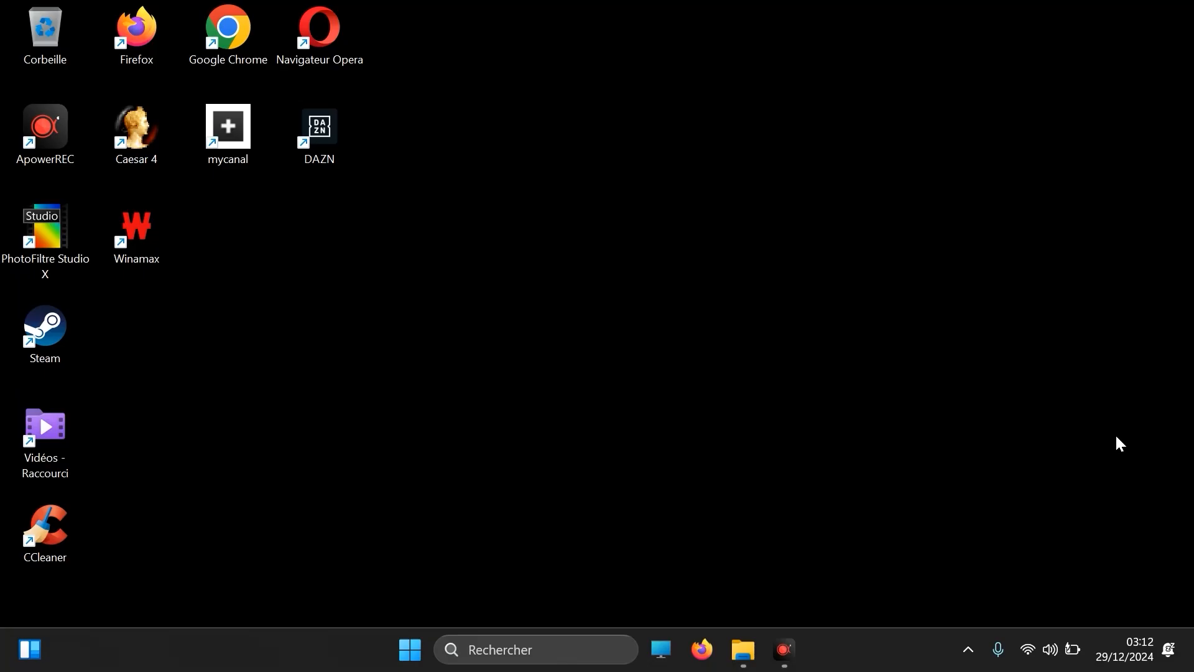
Open the Mode Jeu page in the Windows gaming settings and turn Mode Jeu off.
{"action": "left_click", "coordinate": [521, 663]}
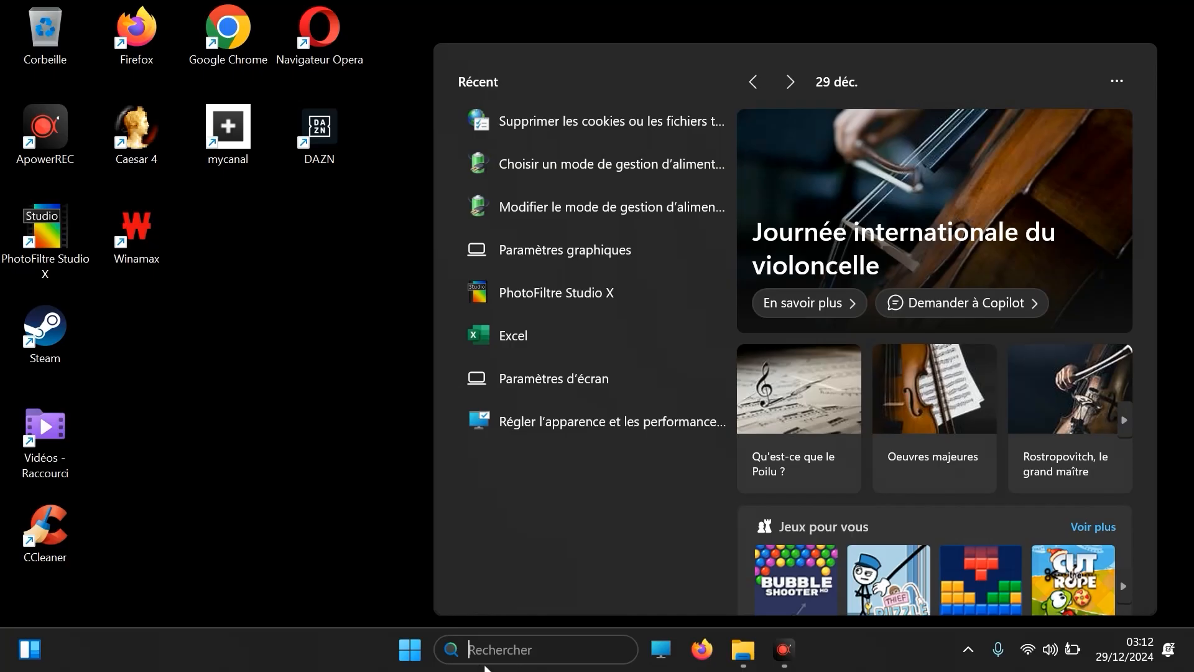
{"action": "right_click", "coordinate": [416, 653]}
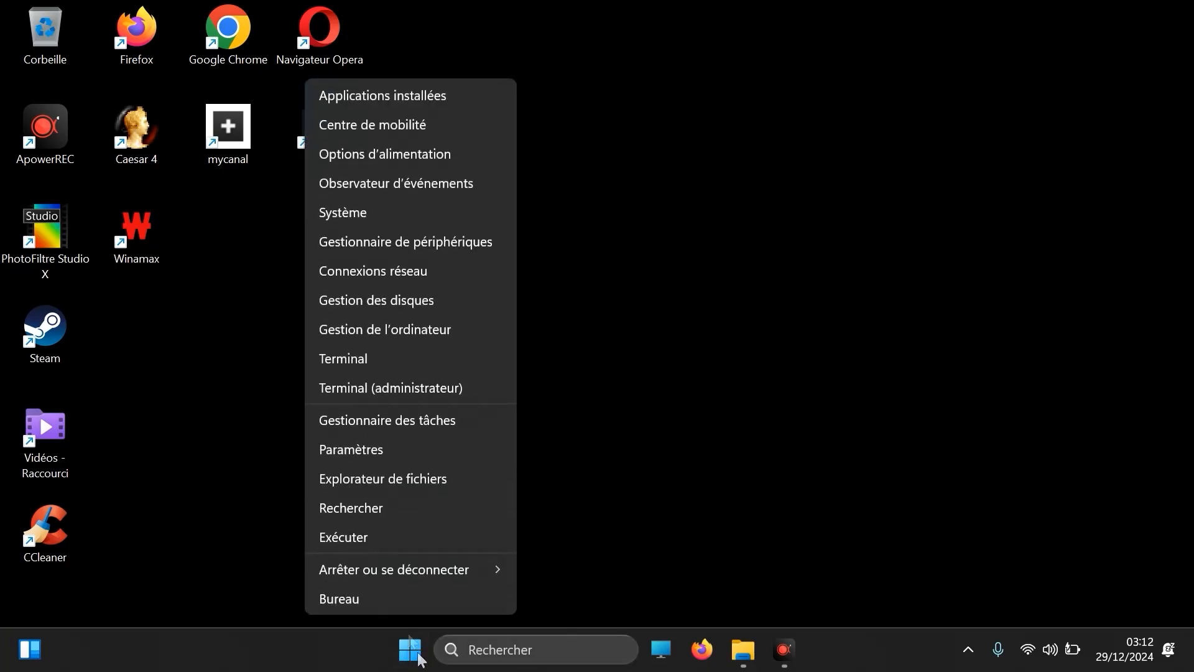
{"action": "left_click", "coordinate": [361, 455]}
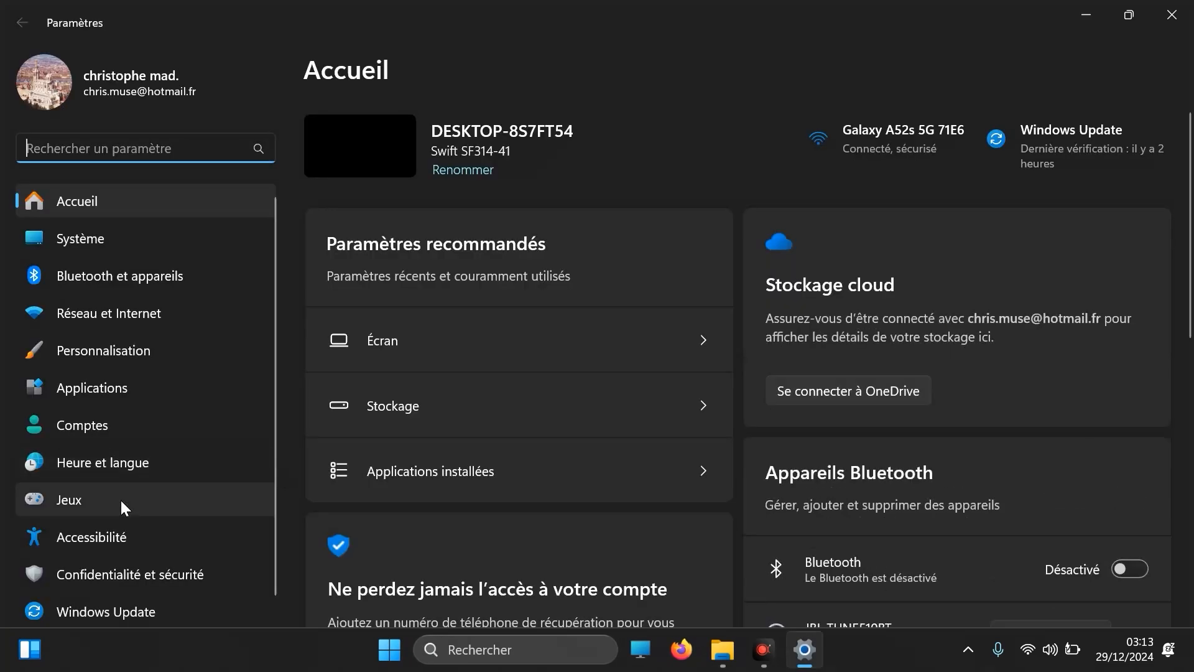
{"action": "left_click", "coordinate": [121, 500]}
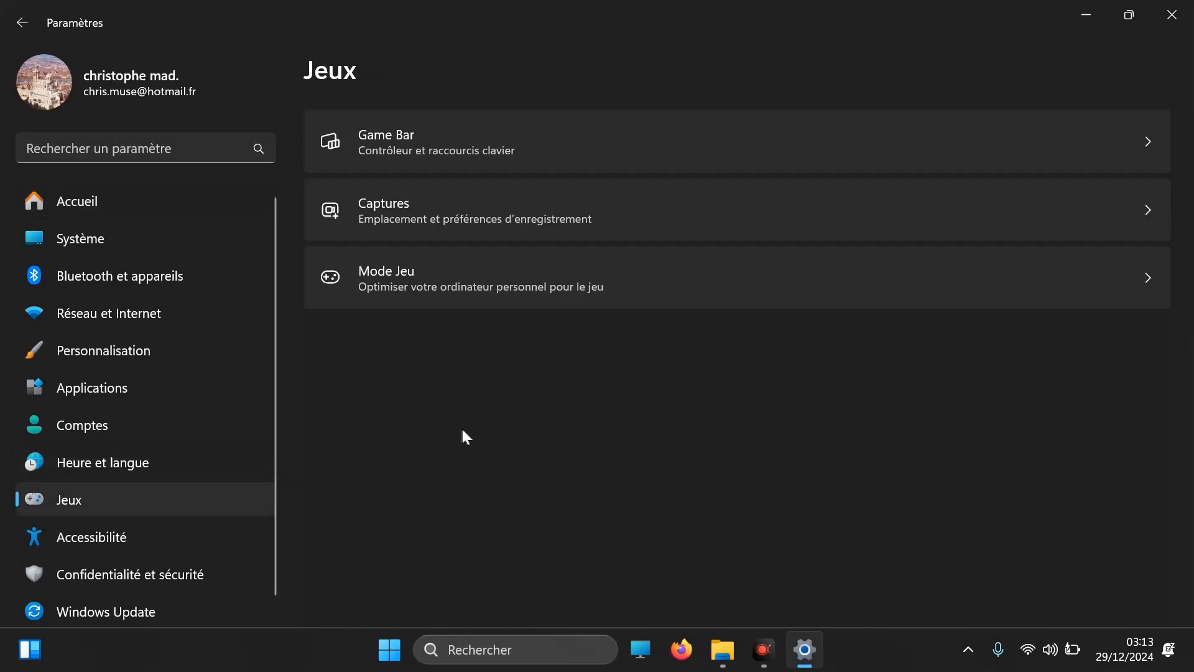
{"action": "left_click", "coordinate": [509, 288]}
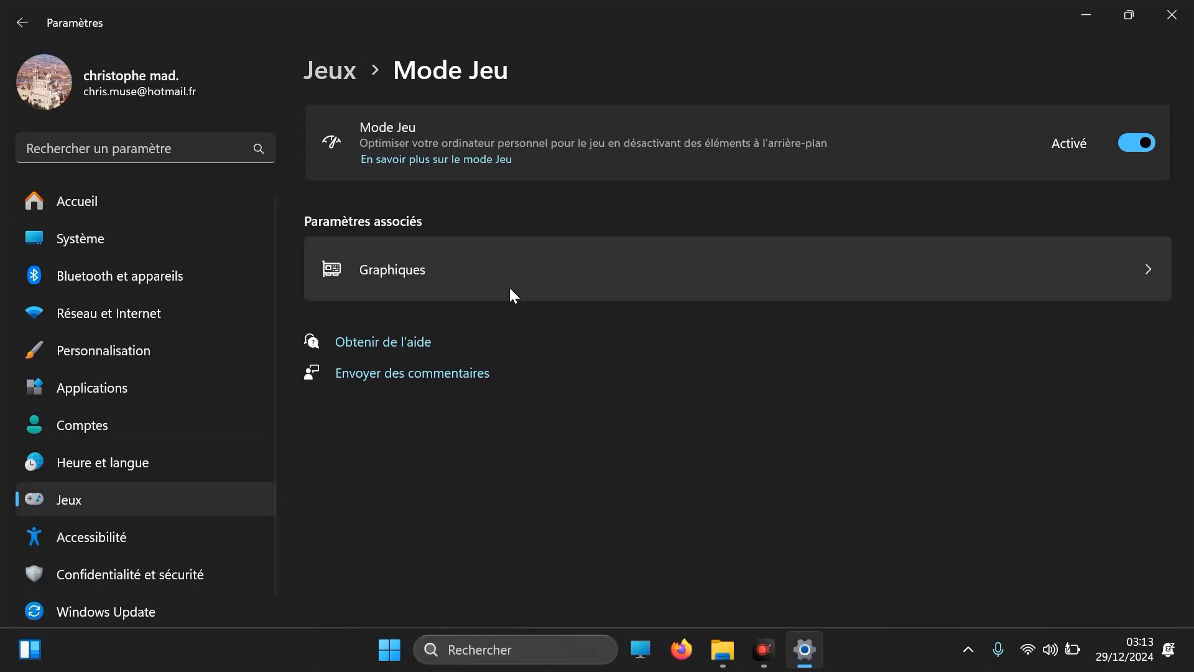
{"action": "left_click", "coordinate": [1130, 143]}
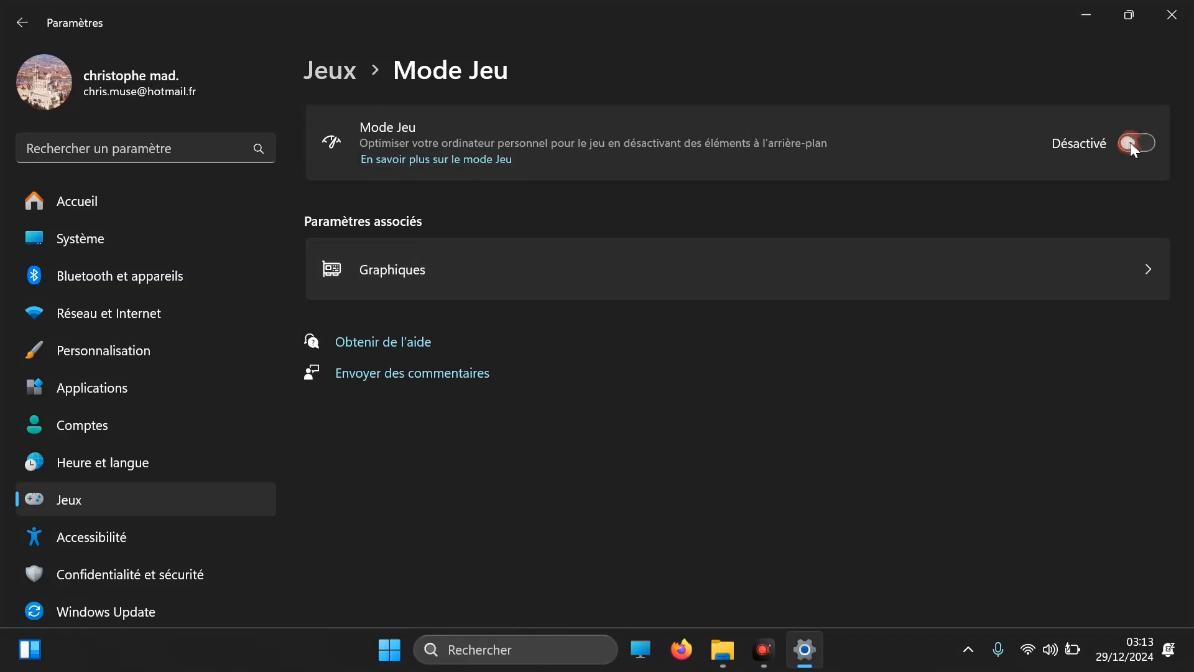